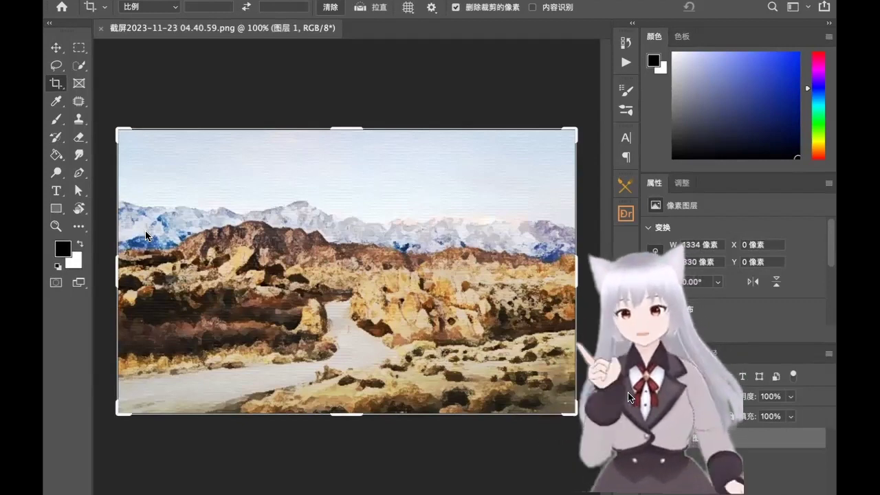
Create a new document from the recent 145 x 348 pixel, 72 ppi preset
left_click(54, 0)
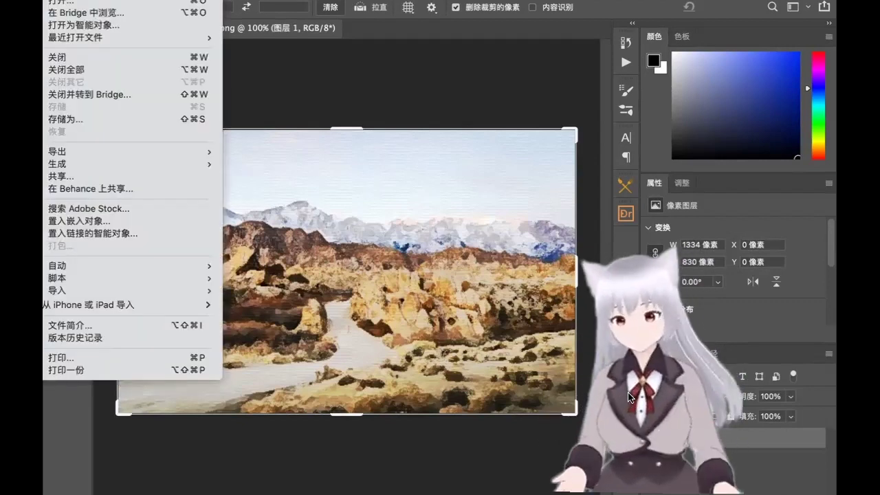
left_click(63, 0)
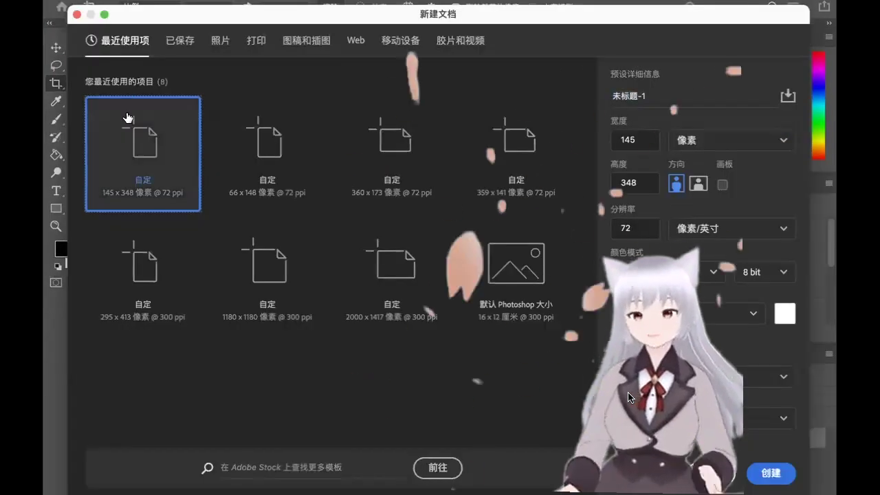
double_click(133, 131)
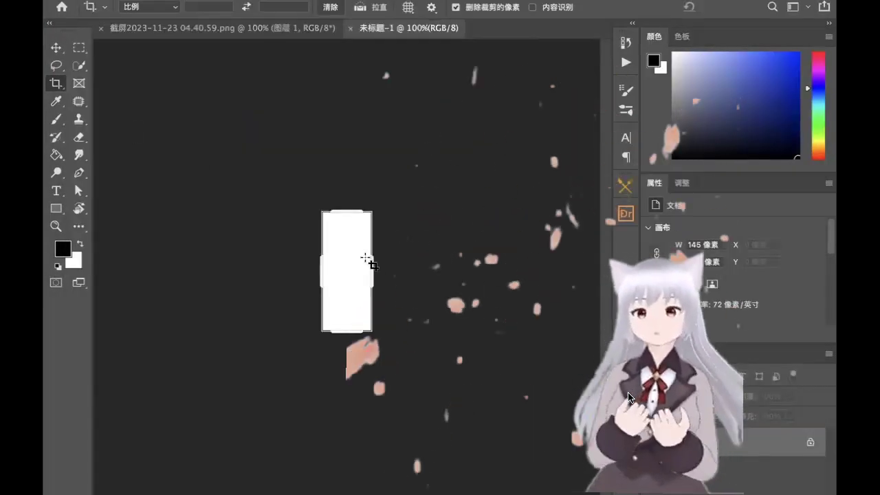
Enlarge the blank canvas symmetrically in width and height with the Crop tool until it is nearly square
left_click_drag(374, 272, 452, 268)
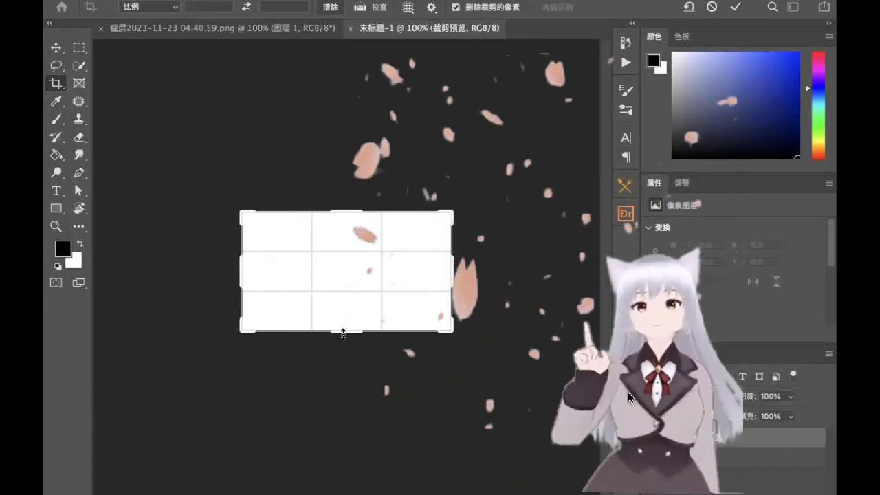
left_click_drag(344, 332, 343, 365)
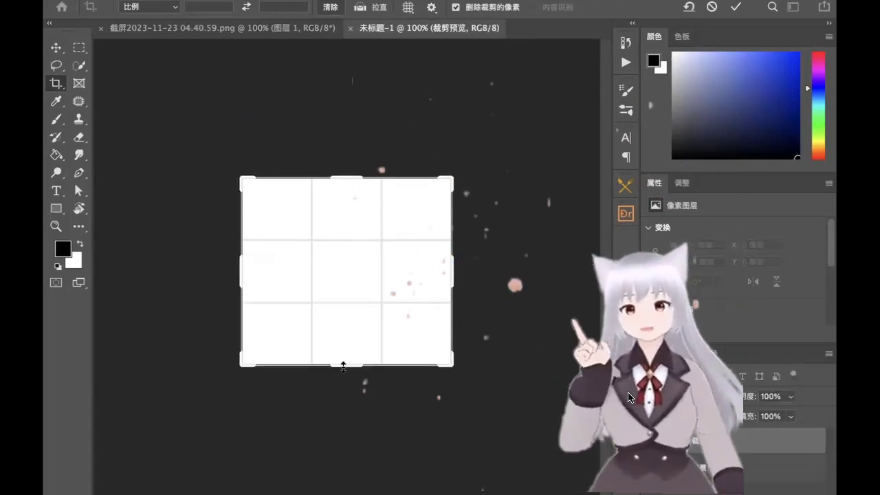
key("Return")
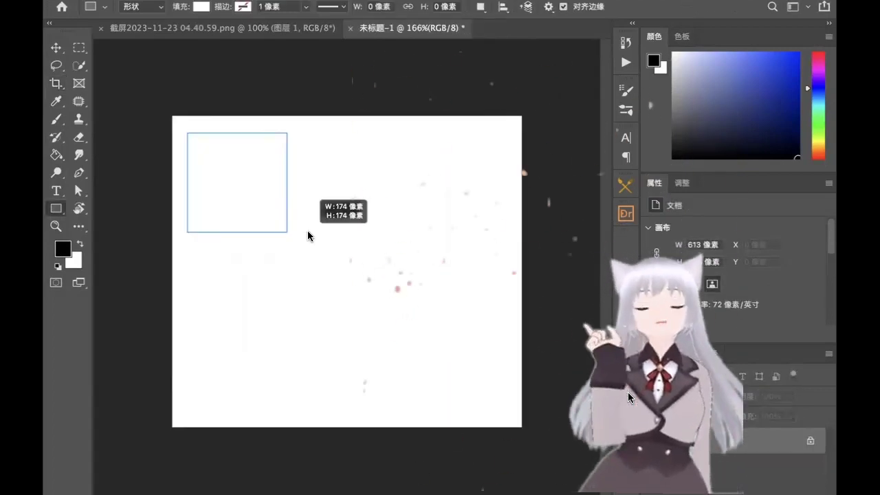
Draw a square shape about 174 px wide near the canvas's upper-left corner and fill it black
left_click_drag(307, 236, 308, 232)
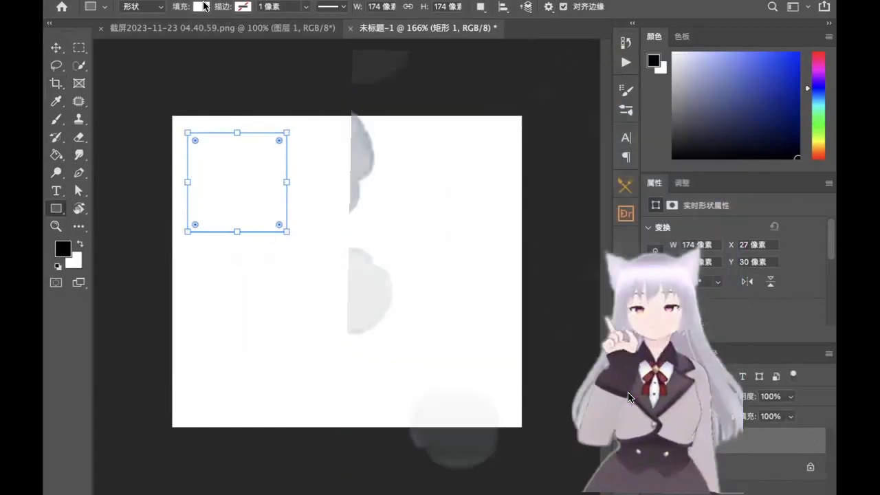
left_click(201, 6)
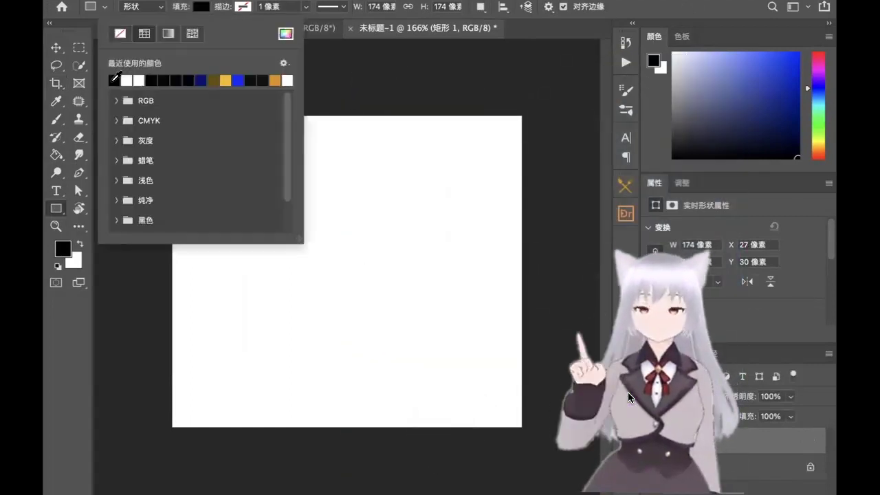
left_click(548, 430)
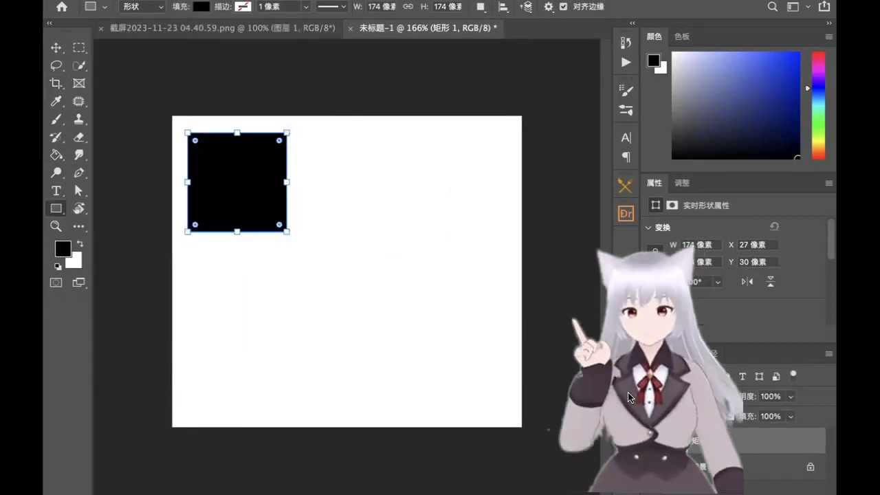
Add an ellipse-tool circle about 63 px wide to the square's shape, centred on its right edge as a puzzle tab
scroll(299, 181, "up", 5)
scroll(299, 181, "left", 3)
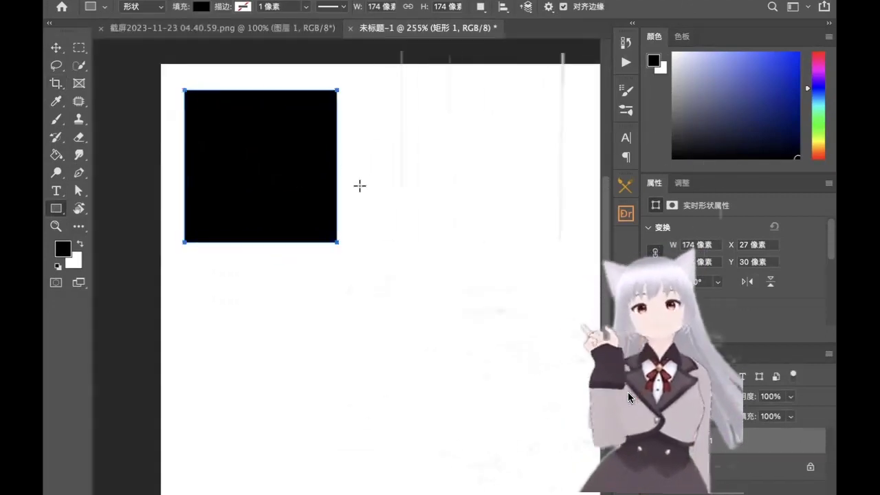
left_click(360, 186)
left_click(407, 280)
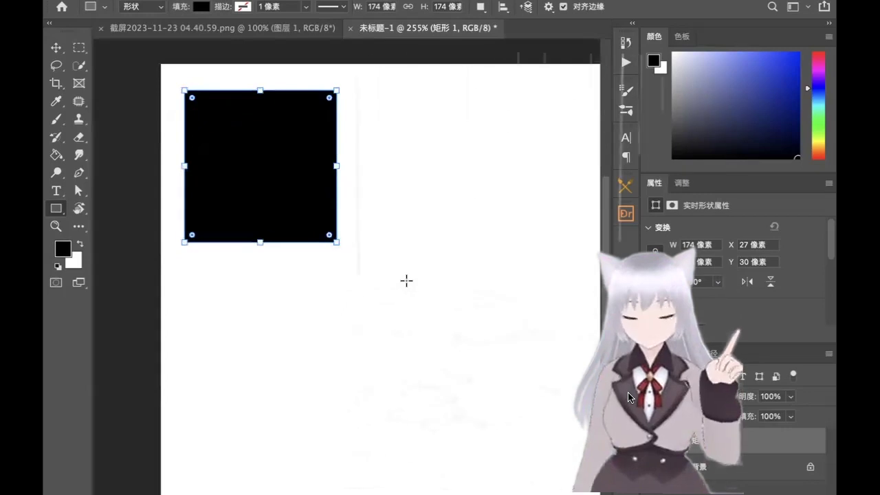
right_click(61, 212)
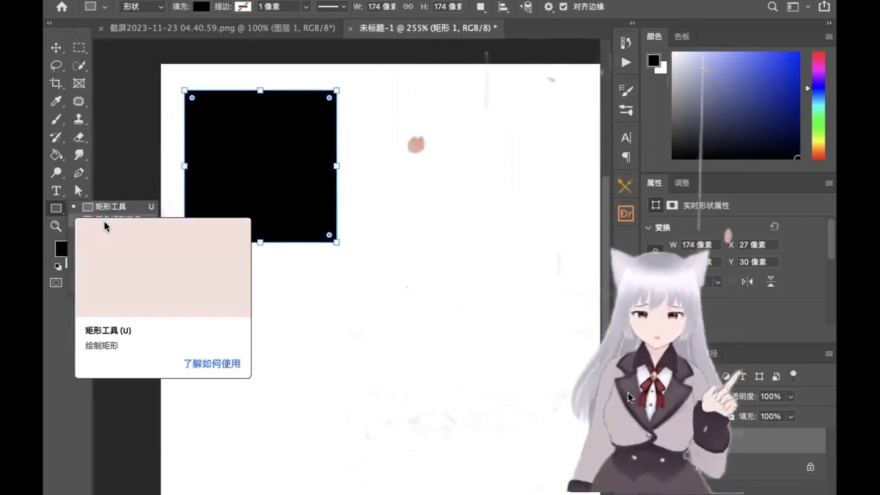
left_click(94, 233)
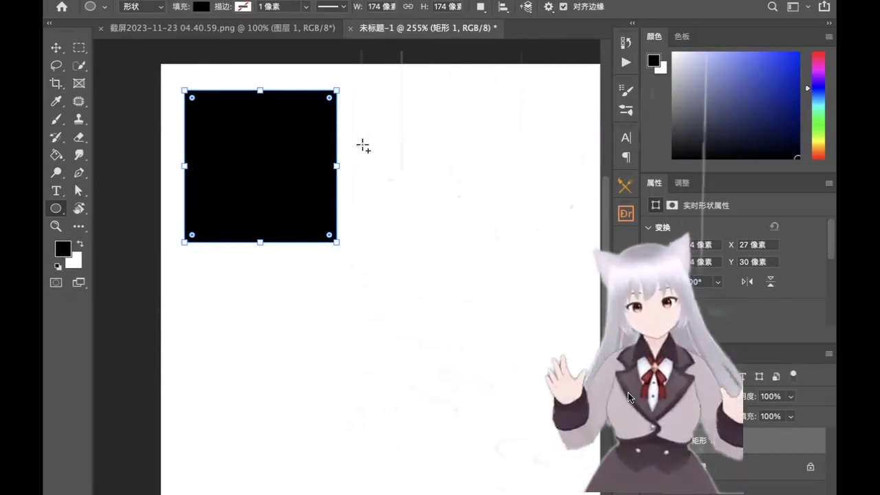
left_click_drag(363, 145, 390, 165)
mouse_move(447, 218)
left_mouse_down()
mouse_move(384, 198)
mouse_move(360, 181)
left_mouse_up()
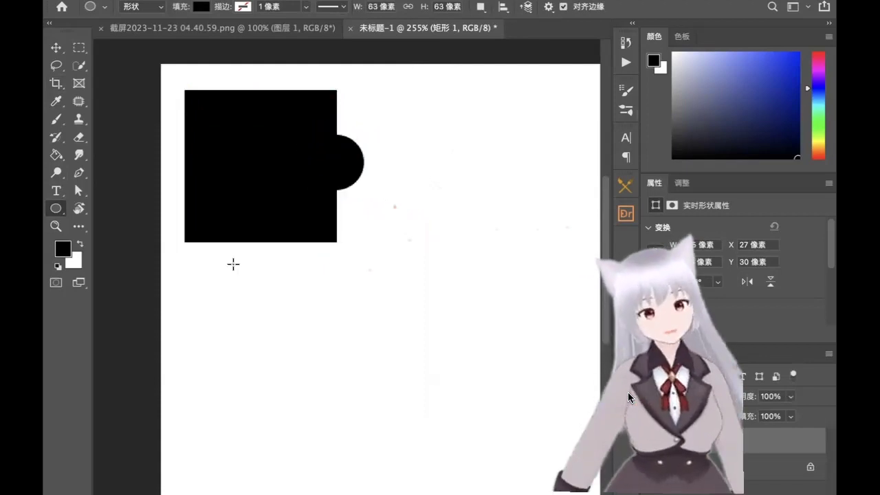
Subtract a circle about 62 px wide from the middle of the square's bottom edge to form the puzzle notch
key("i")
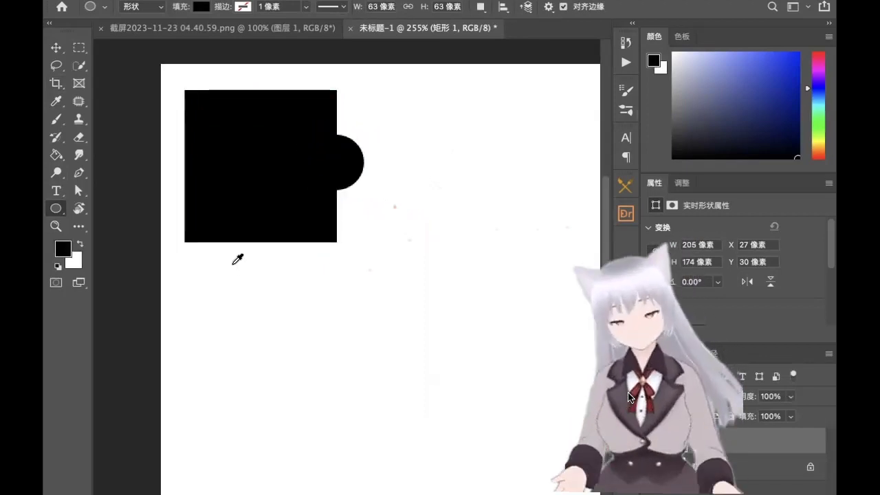
left_click(237, 259)
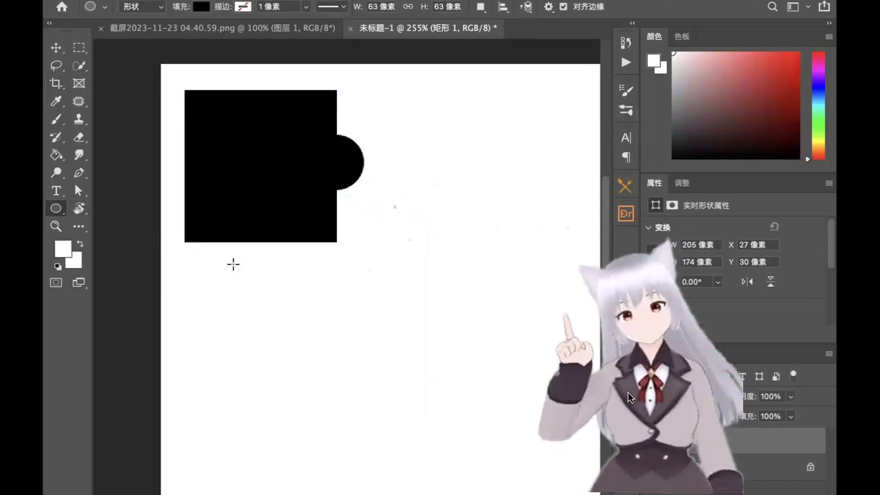
key("super+z")
key("super+shift+z")
mouse_move(223, 277)
left_mouse_down()
mouse_move(262, 310)
mouse_move(250, 315)
mouse_move(310, 300)
mouse_move(303, 266)
mouse_move(291, 257)
mouse_move(362, 200)
mouse_move(357, 180)
mouse_move(378, 203)
mouse_move(379, 191)
mouse_move(364, 190)
mouse_move(288, 264)
left_mouse_up()
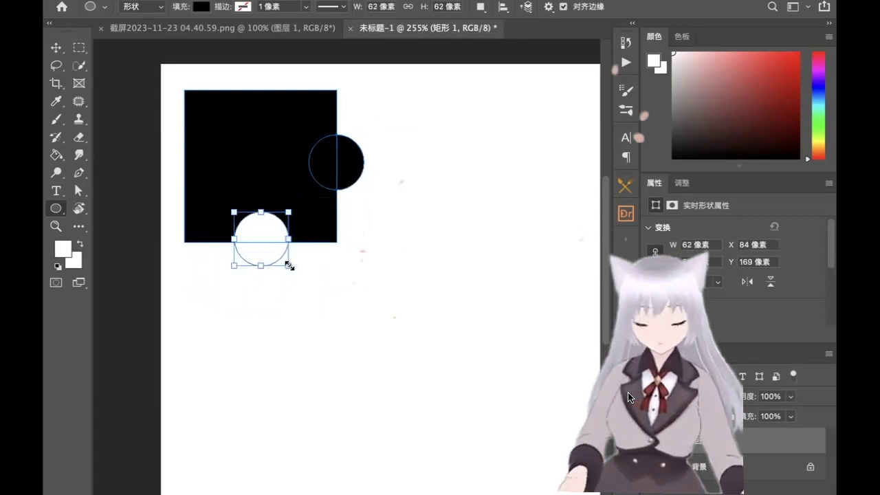
key("Return")
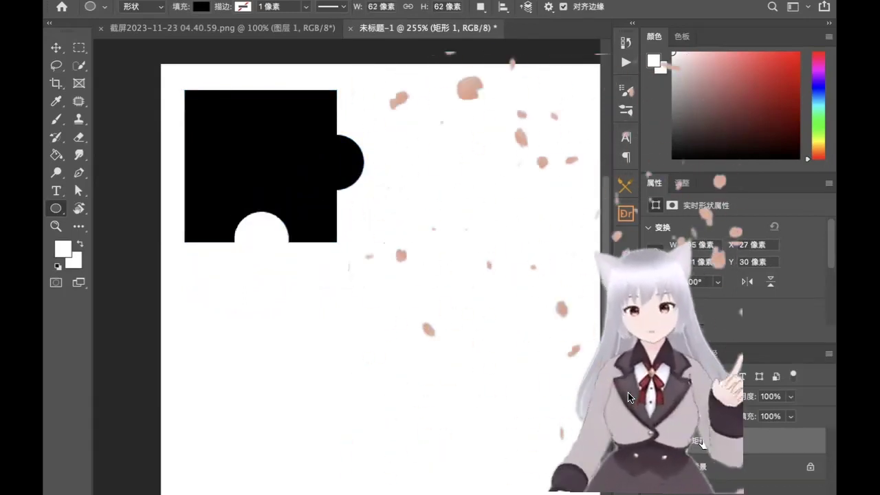
Move the puzzle piece flush into the canvas's upper-left corner and duplicate its layer
key("ctrl+t")
left_click_drag(266, 142, 237, 126)
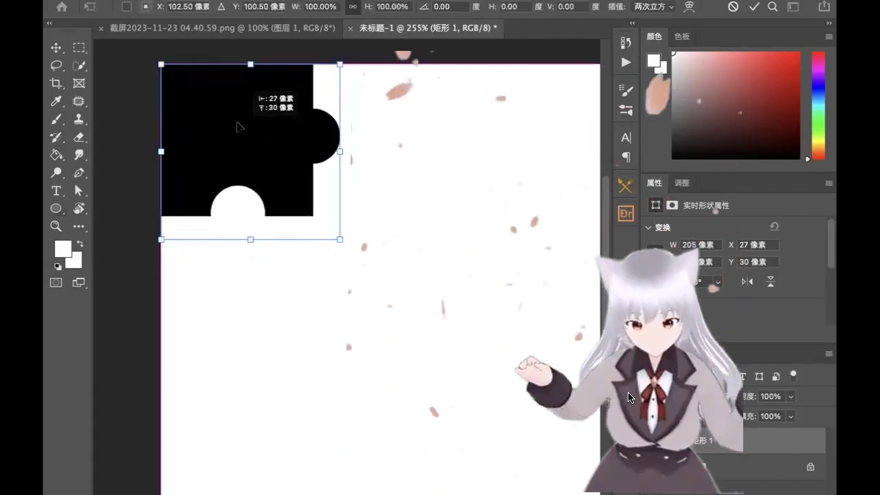
key("Return")
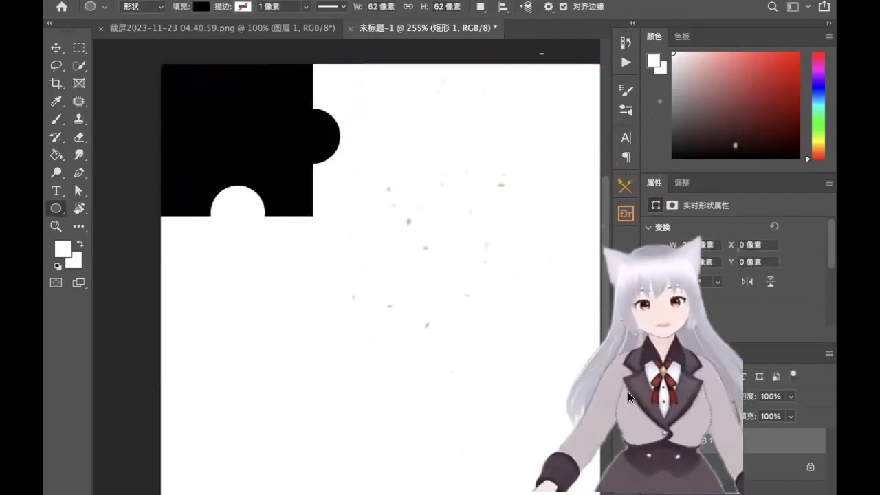
key("ctrl+j")
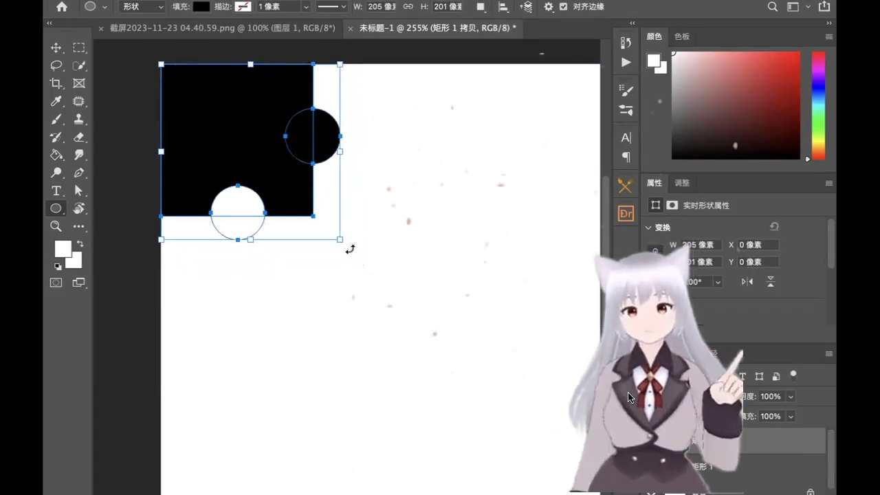
left_click_drag(350, 248, 209, 110)
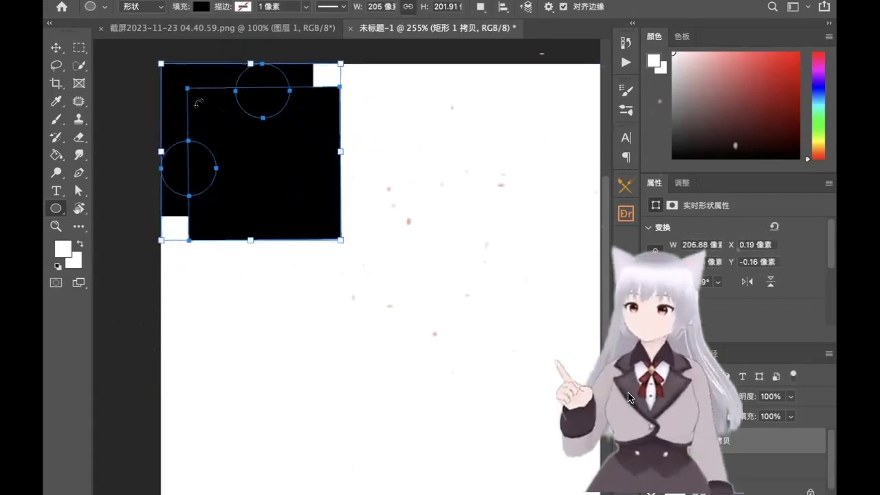
key("Return")
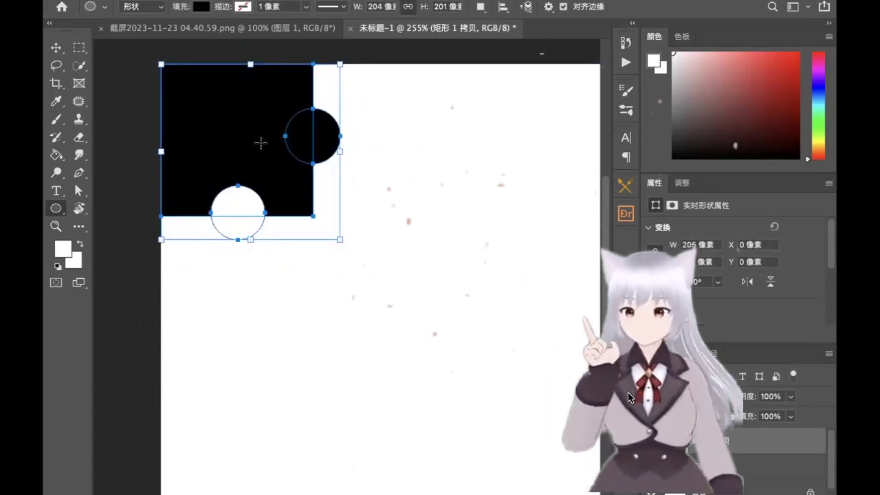
right_click(262, 146)
left_click(430, 300)
Rotate the copied puzzle piece 180° and move it diagonally down-right so its corner touches the original piece's corner
key("ctrl+t")
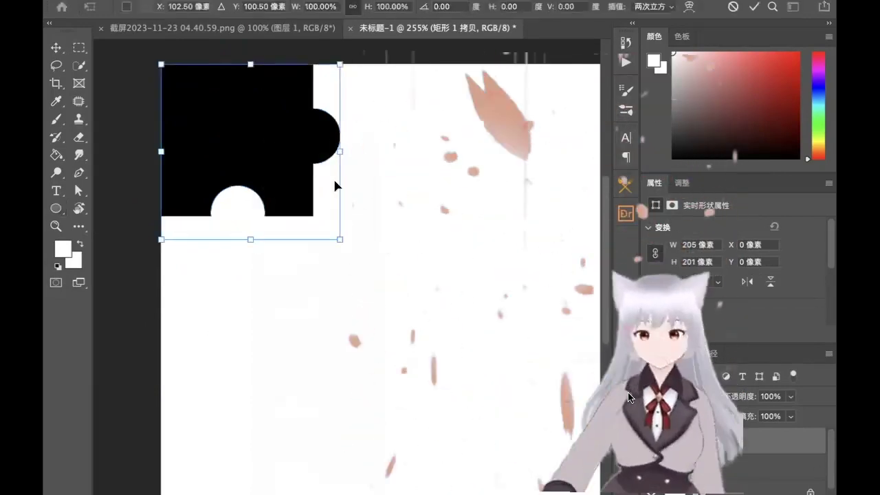
right_click(242, 95)
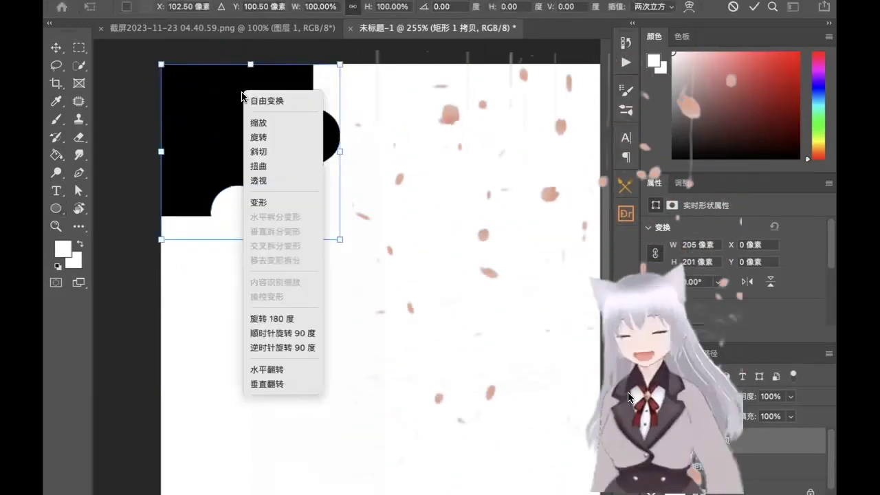
left_click(281, 319)
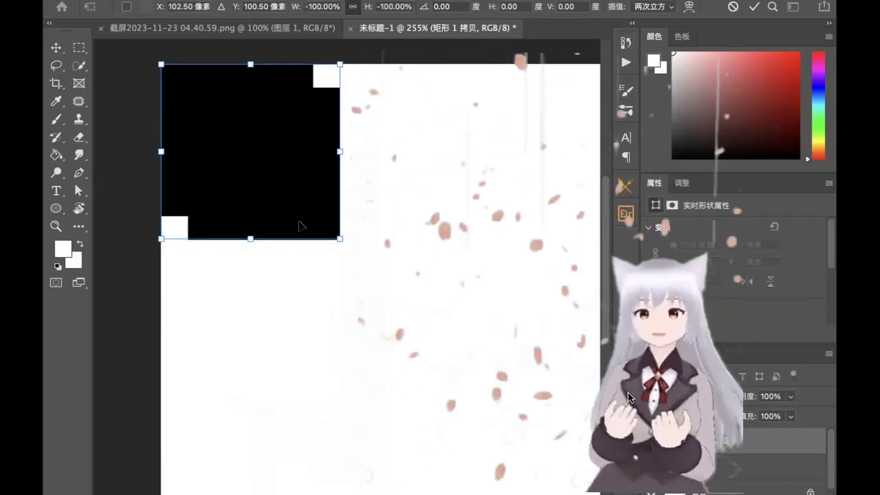
left_click_drag(289, 162, 413, 291)
key("Return")
Crop the canvas to the outer edges of the two diagonal puzzle pieces and hide the white background layer
scroll(413, 285, "down", 3)
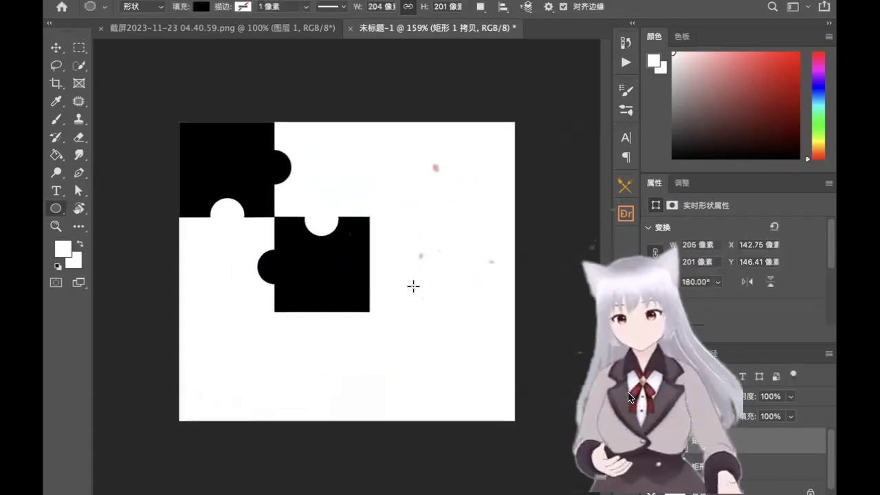
left_click(57, 84)
left_click_drag(515, 424, 444, 369)
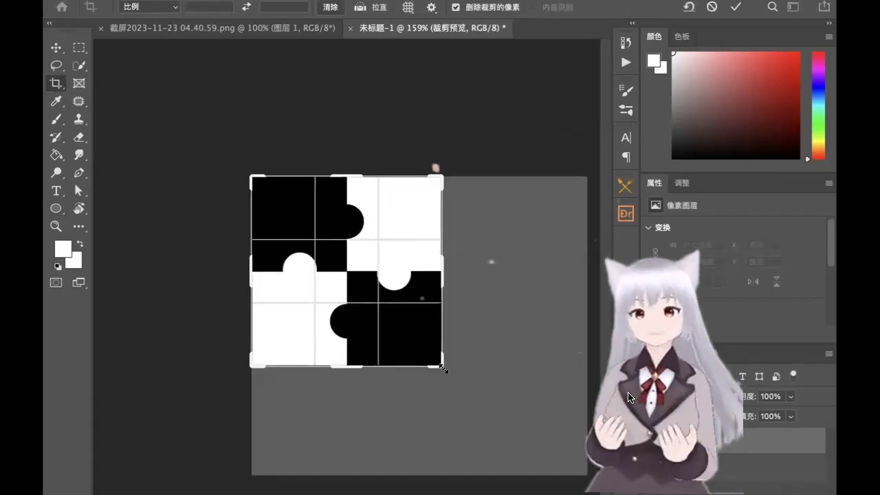
key("Return")
scroll(443, 369, "up", 6)
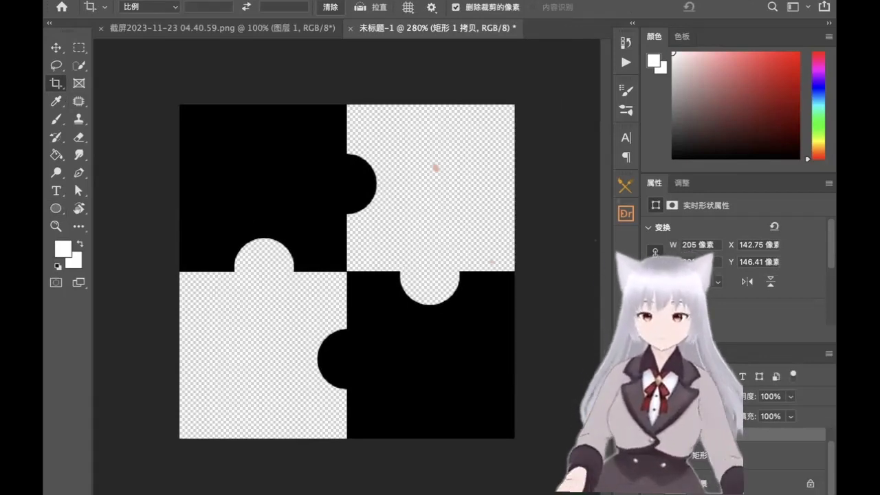
Define the puzzle artwork as a pattern named 拼图
left_click(111, 0)
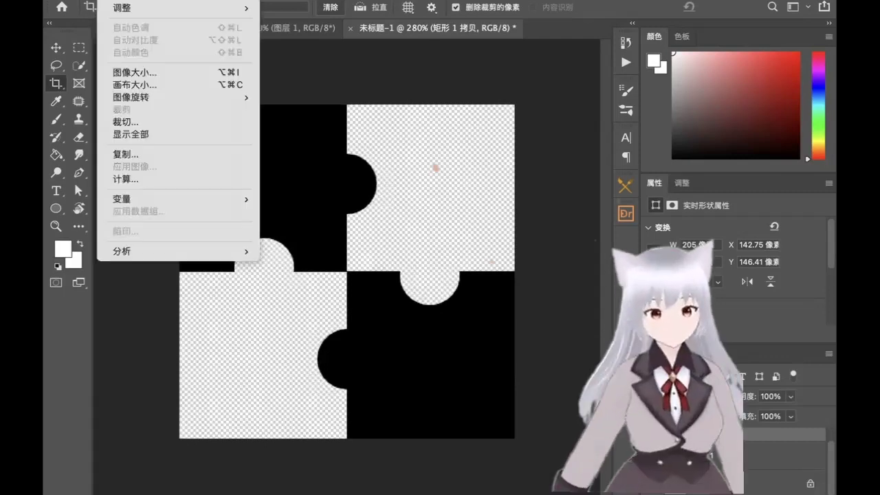
mouse_move(80, 1)
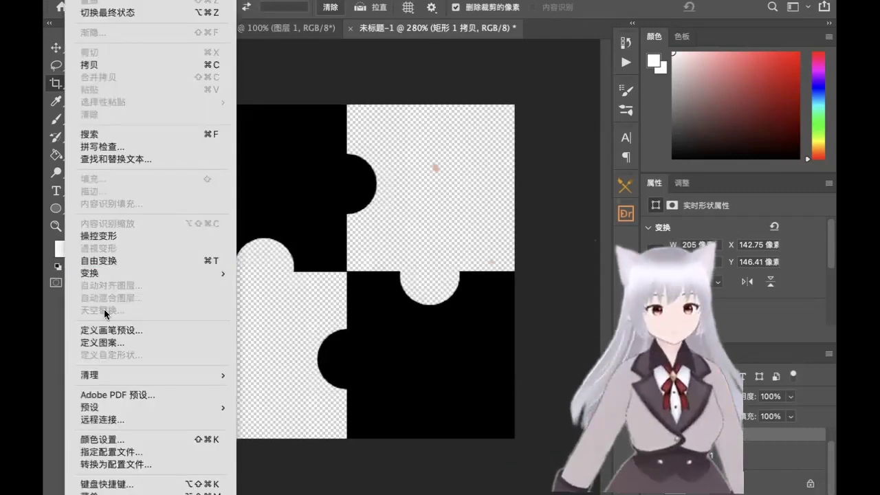
left_click(102, 343)
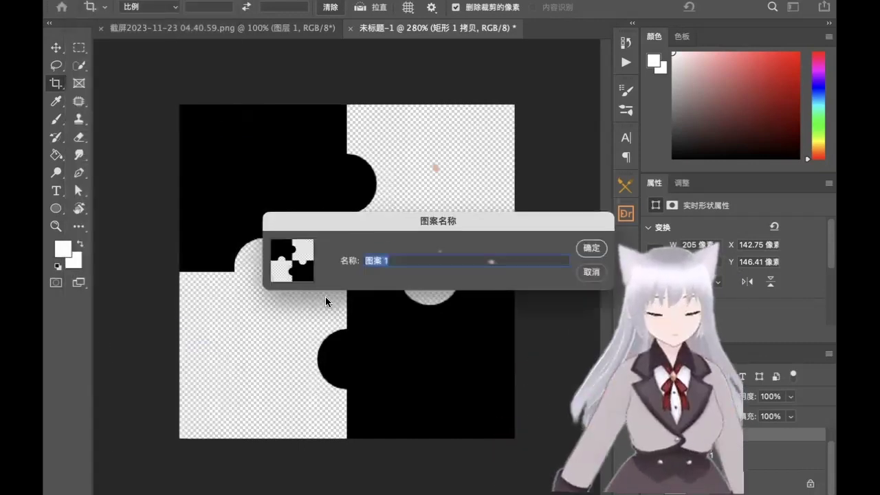
type("pingt")
key("BackSpace")
key("BackSpace")
type("ty")
key("space")
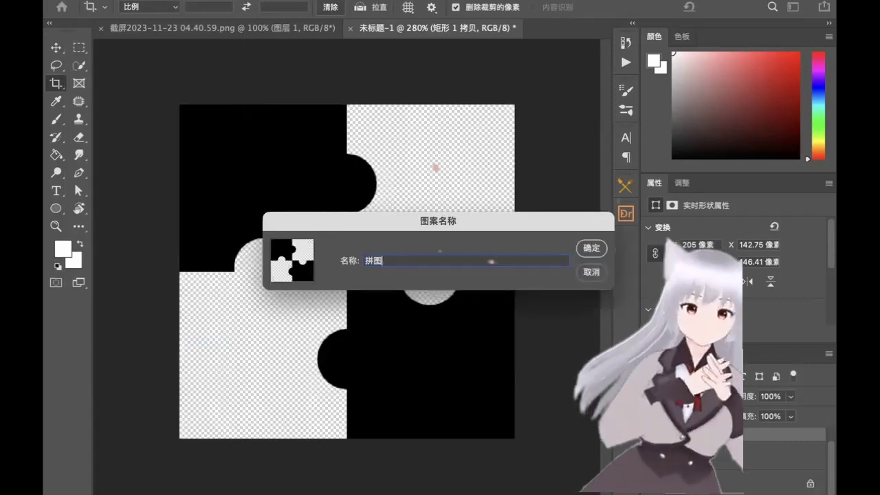
left_click(591, 250)
Switch to the landscape image 截屏2023-11-23 04.40.59.png and close the crop preview with its full frame kept
left_click(282, 31)
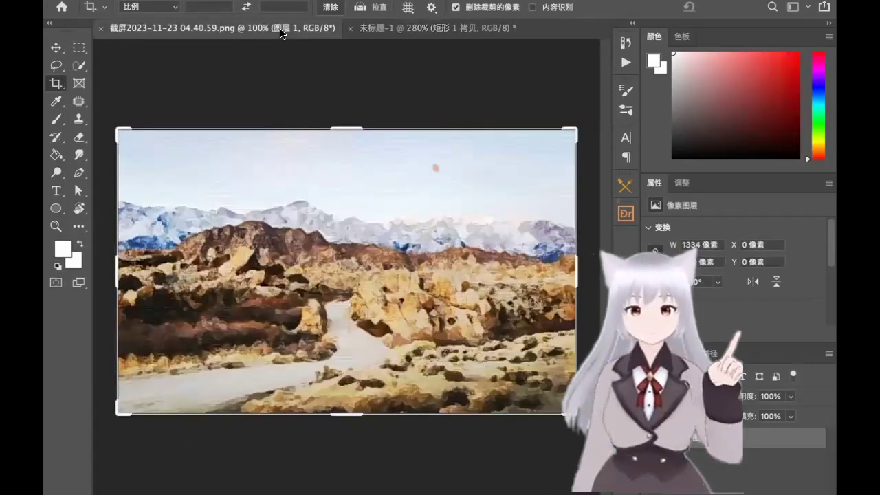
left_click(381, 278)
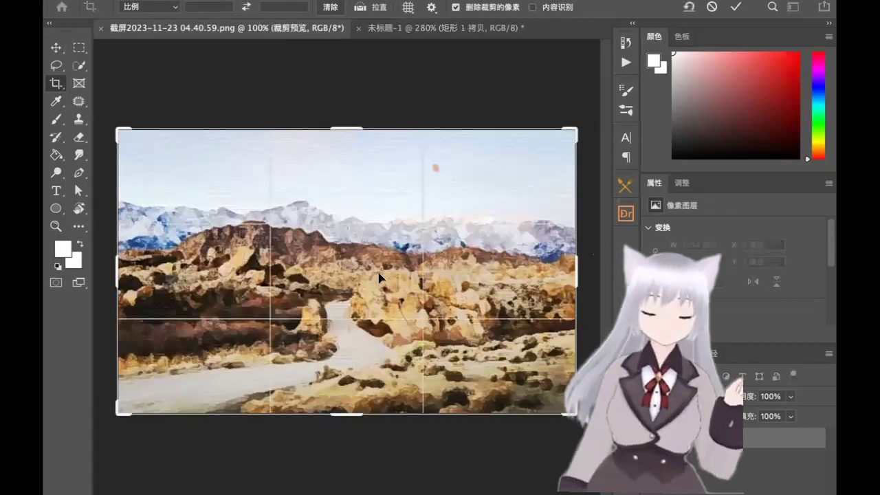
key("Return")
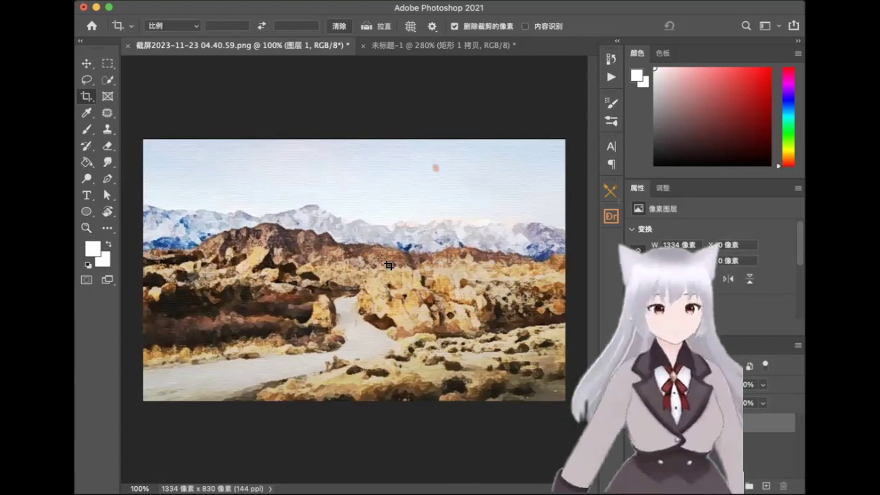
Add a pattern fill layer over the landscape using the custom 拼图 puzzle pattern at 0° and 100% scale
left_click(732, 486)
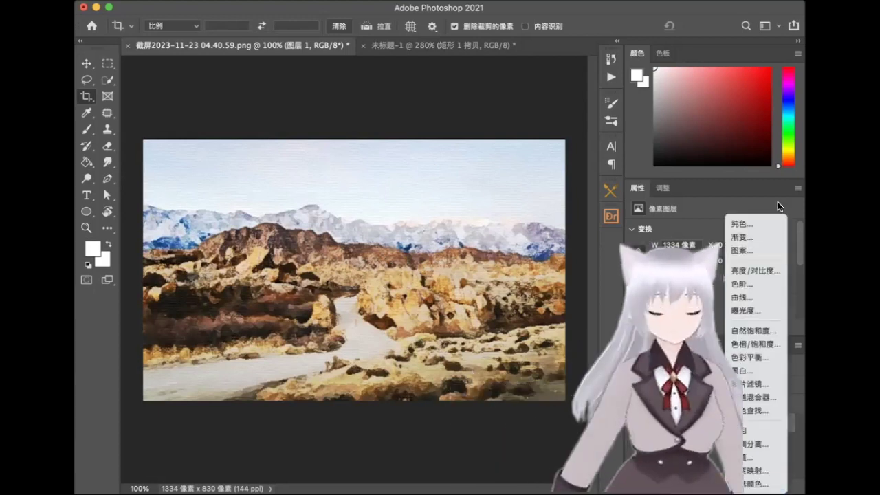
left_click(764, 253)
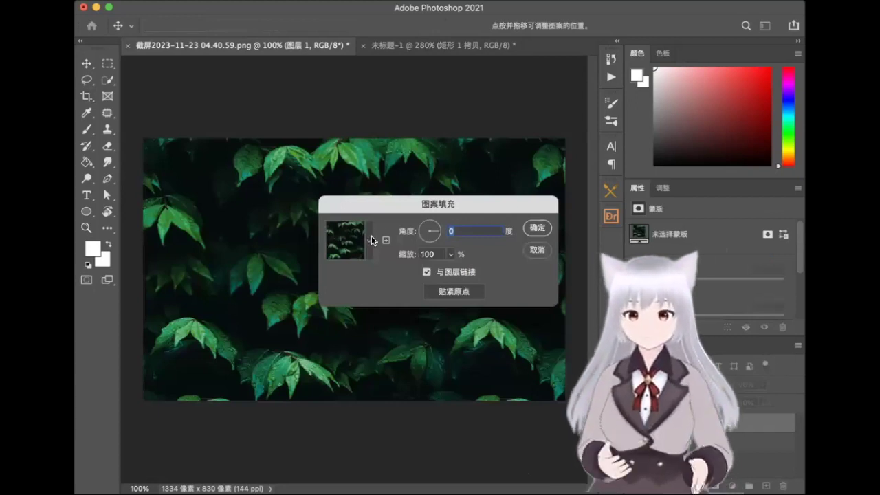
left_click(372, 236)
left_click(284, 338)
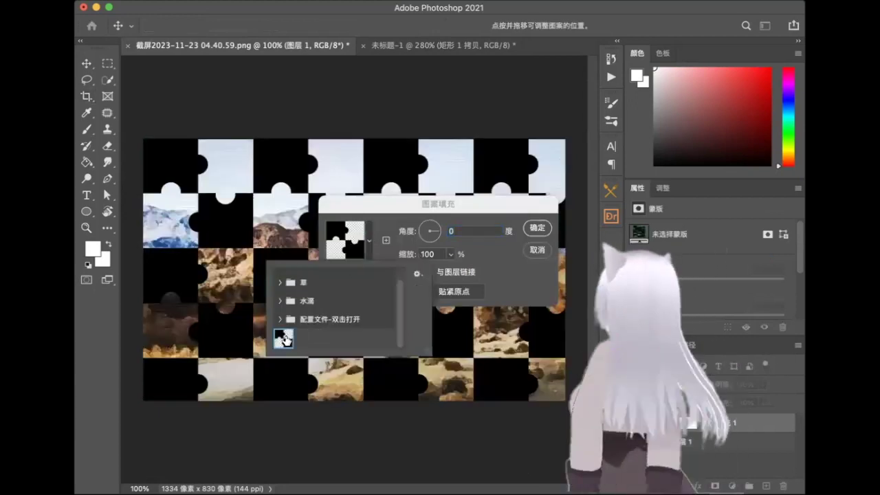
left_click(537, 228)
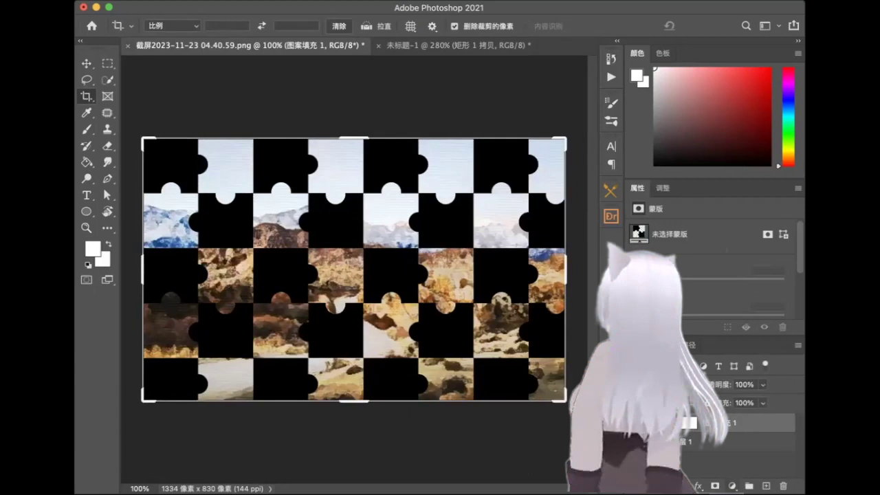
Try enlarging the puzzle pattern fill to about 506%, and set its scale back to 100%
left_click(732, 487)
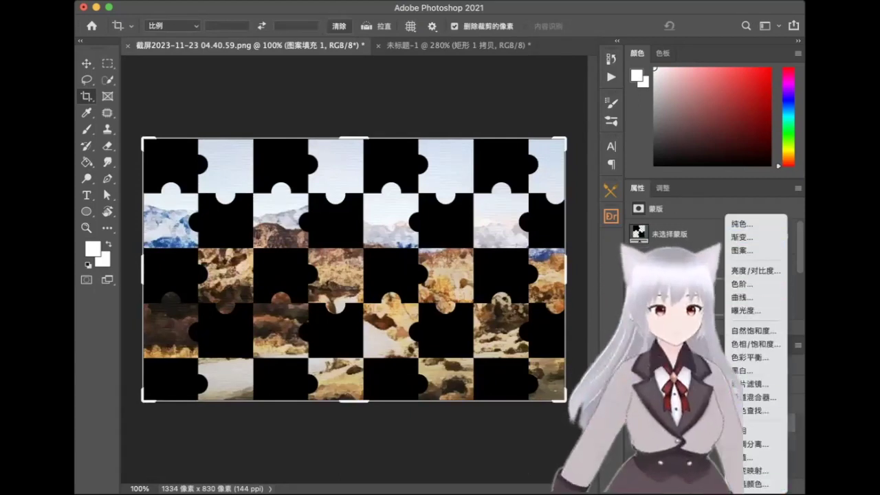
key("Escape")
double_click(655, 423)
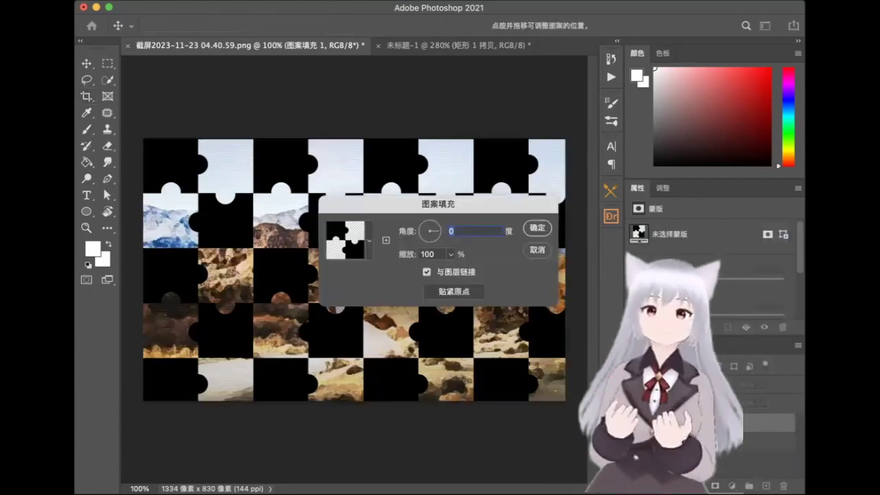
left_click(449, 255)
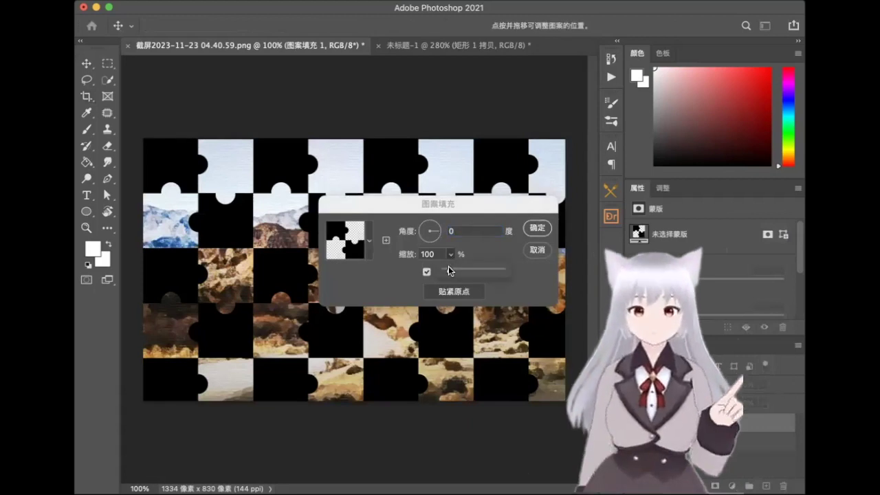
left_click_drag(448, 272, 473, 272)
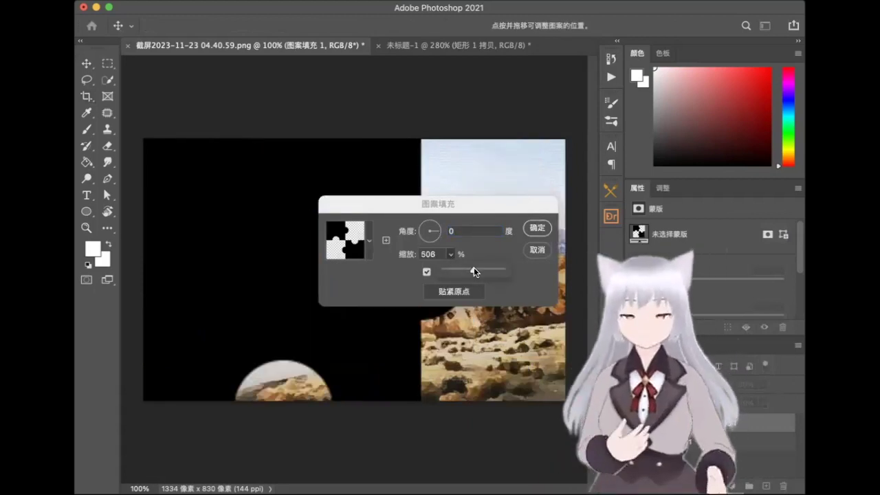
left_click_drag(474, 270, 441, 270)
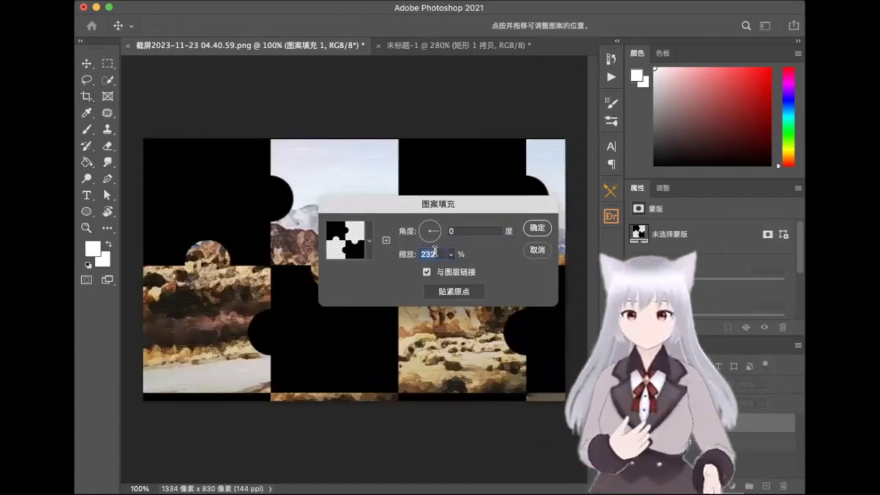
type("100")
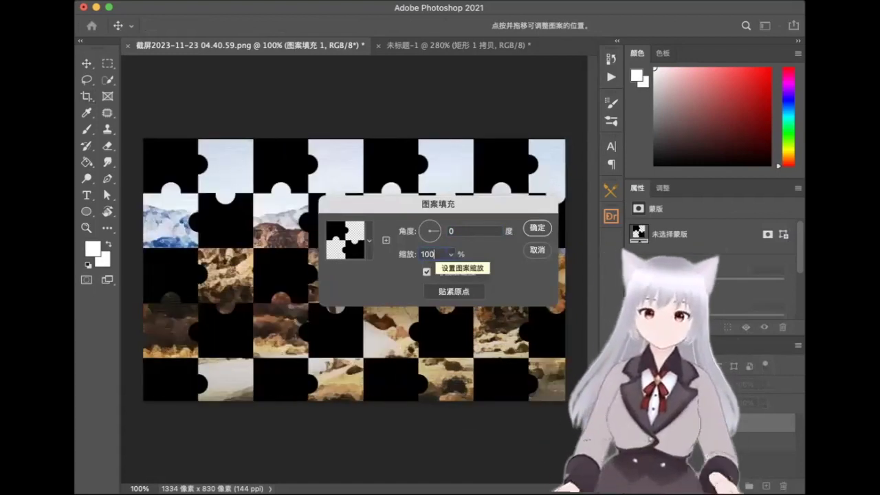
left_click(526, 231)
key("c")
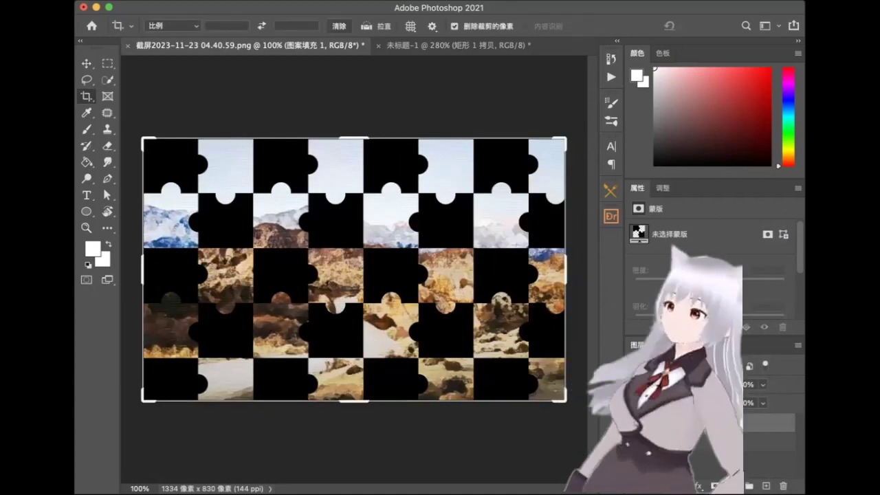
Rasterize the puzzle pattern fill layer and lower its fill to 0%
scroll(756, 481, "down", 5)
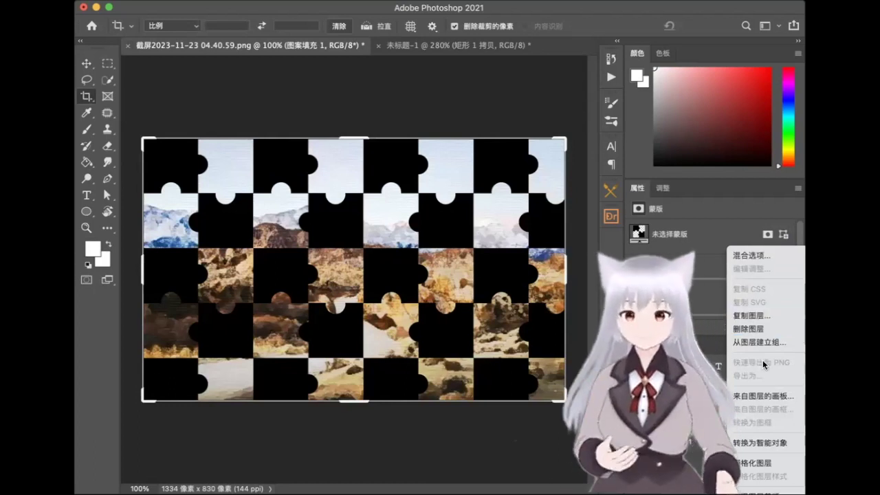
scroll(761, 357, "down", 4)
left_click(768, 399)
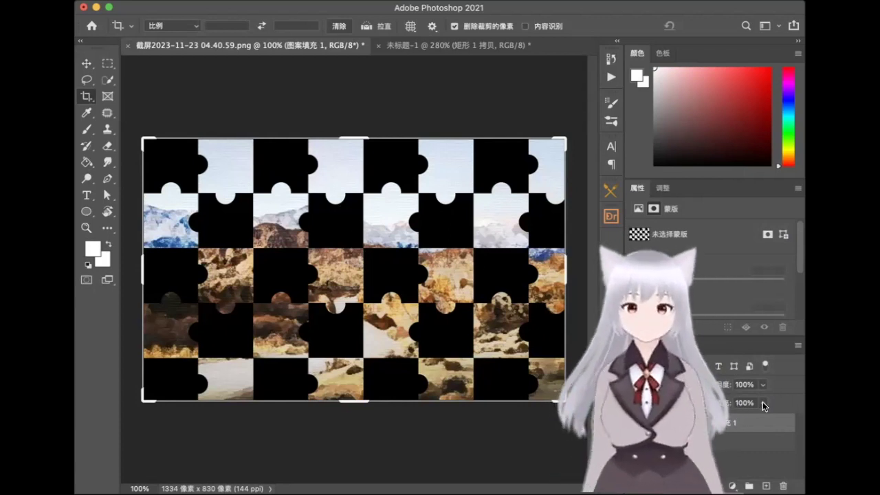
left_click_drag(762, 420, 711, 421)
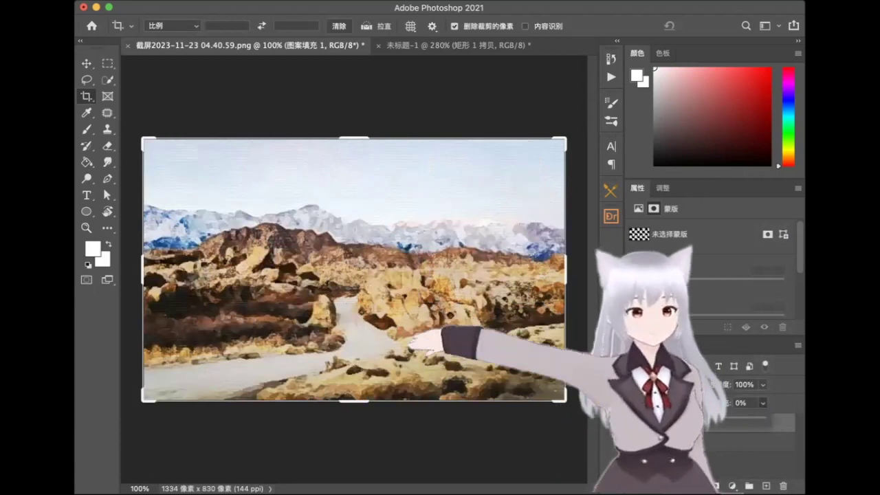
Add a Bevel and Emboss effect to the puzzle layer with the 枕状浮雕 style and the 平滑 method
left_click(722, 464)
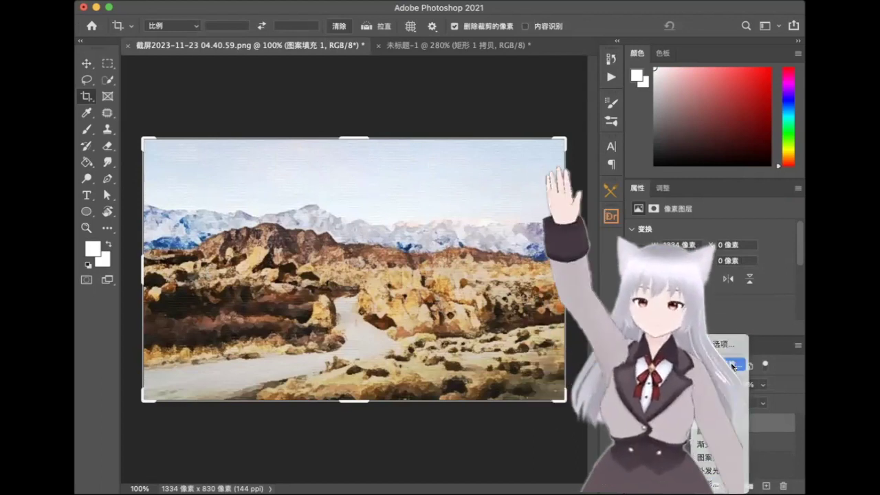
left_click(740, 344)
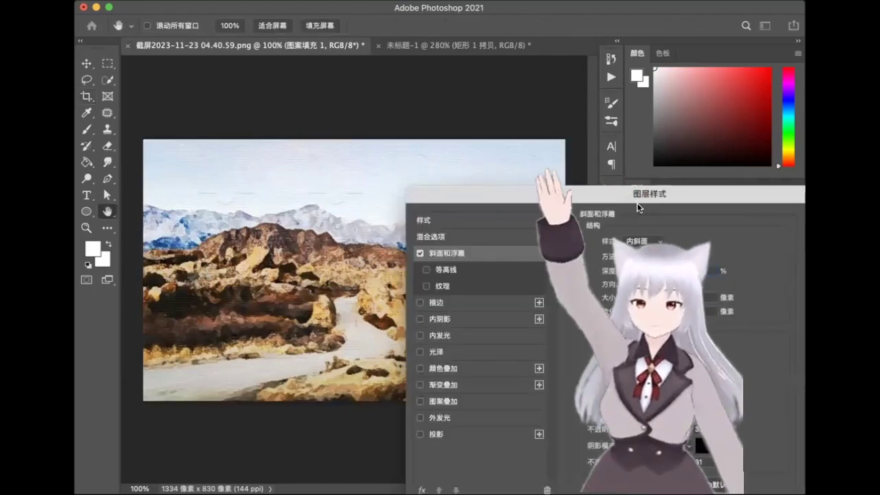
left_click_drag(633, 201, 486, 274)
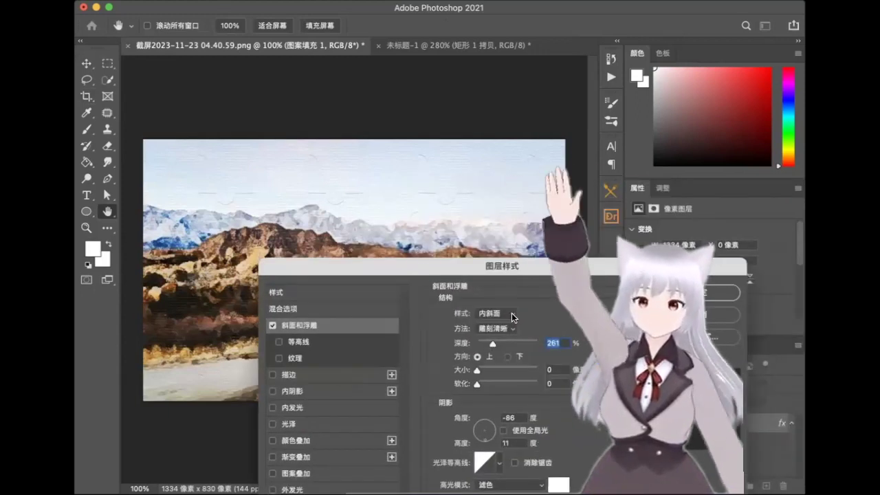
left_click(510, 314)
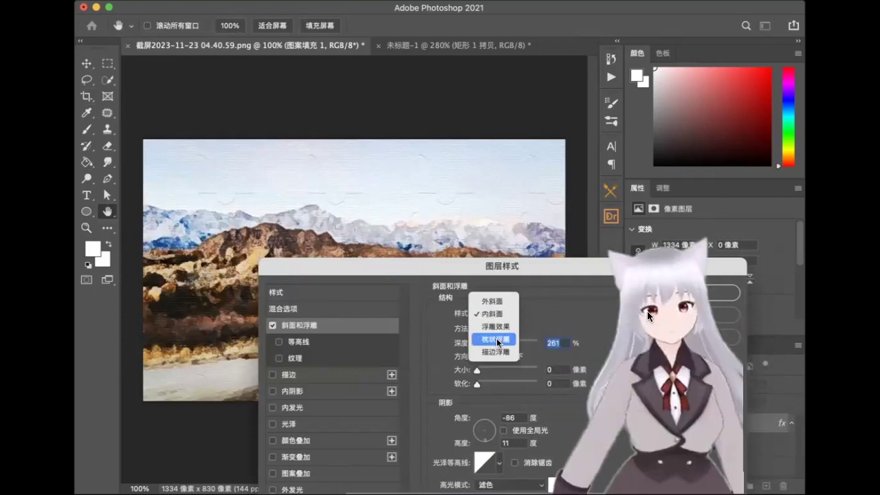
left_click(499, 342)
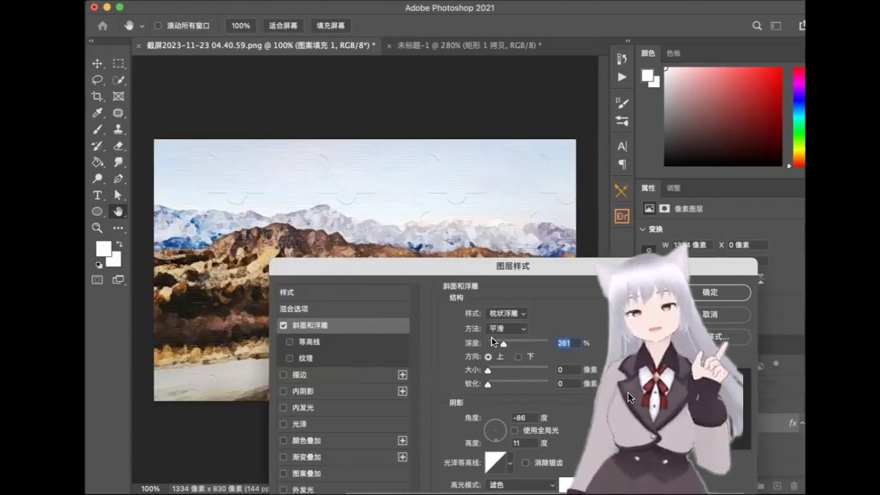
Set the pillow emboss size to 13 pixels and its depth to about 282%
mouse_move(479, 373)
left_mouse_down()
mouse_move(493, 371)
mouse_move(495, 344)
mouse_move(509, 345)
mouse_move(482, 345)
mouse_move(488, 372)
mouse_move(466, 374)
mouse_move(495, 371)
mouse_move(473, 369)
left_mouse_up()
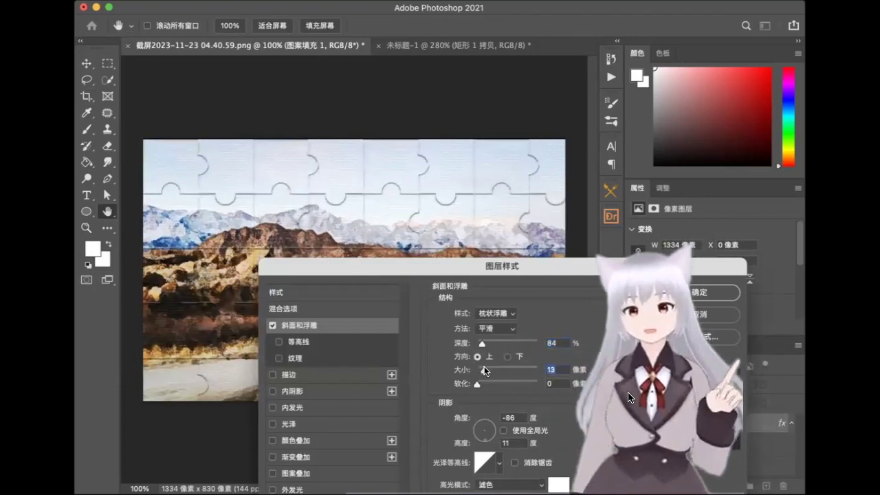
left_click_drag(482, 343, 492, 345)
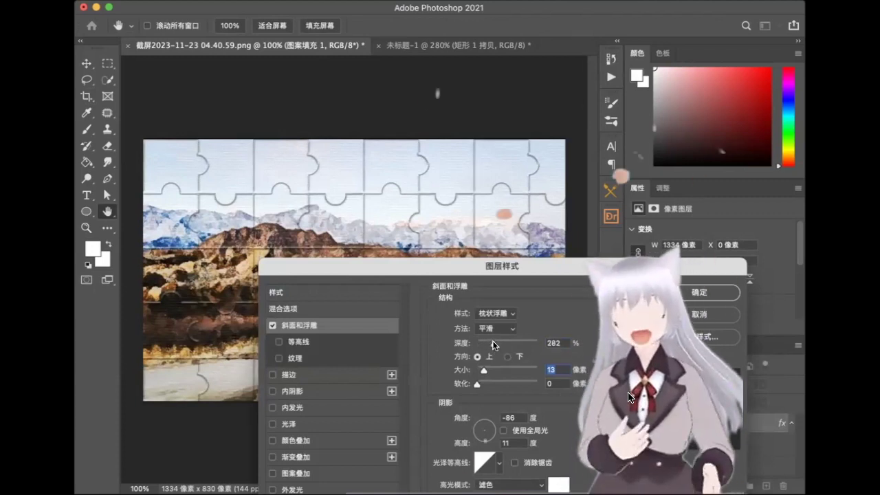
left_click_drag(478, 270, 600, 212)
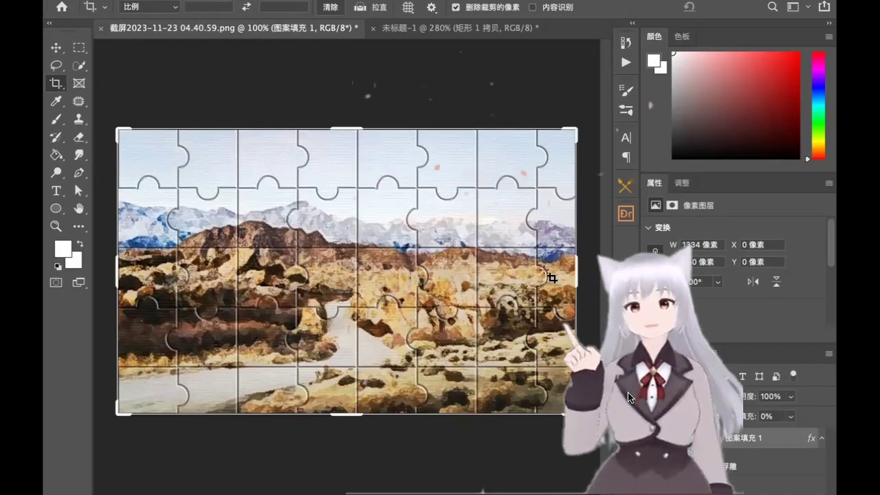
Try the 内斜面 style for the puzzle layer's bevel and return it to 枕状浮雕
left_click(550, 276)
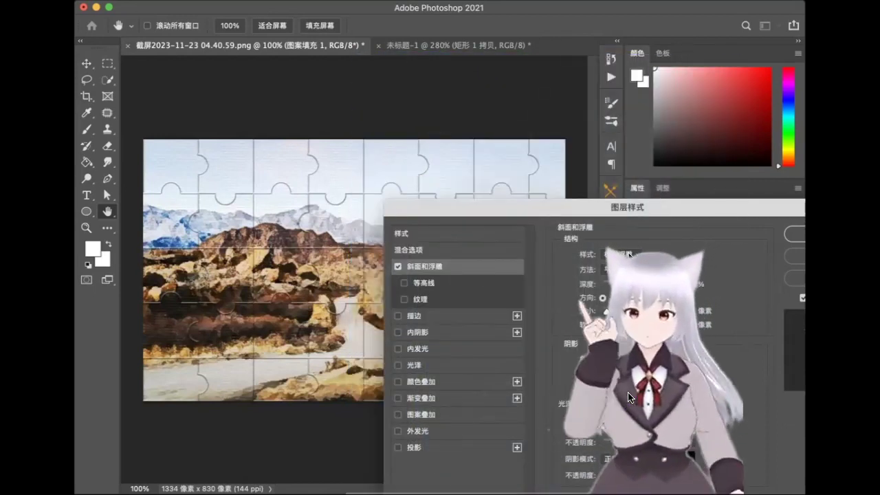
left_click(623, 254)
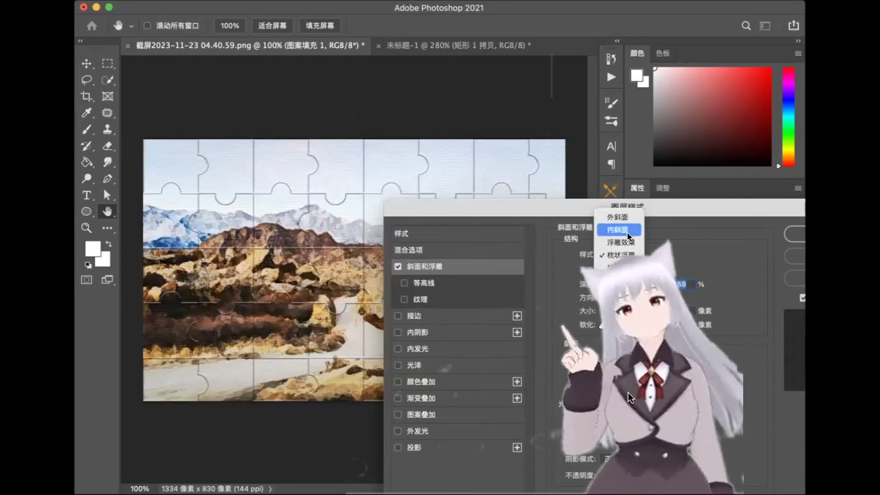
left_click(623, 230)
left_click(622, 254)
left_click(624, 280)
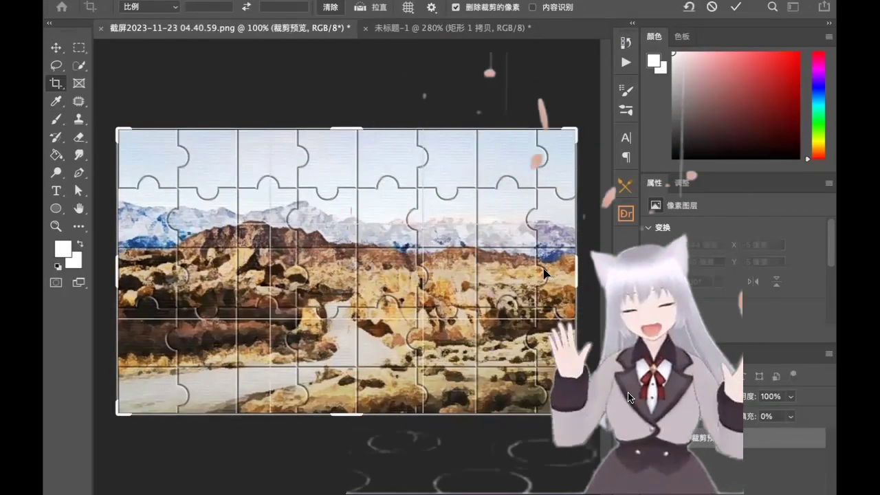
key("Return")
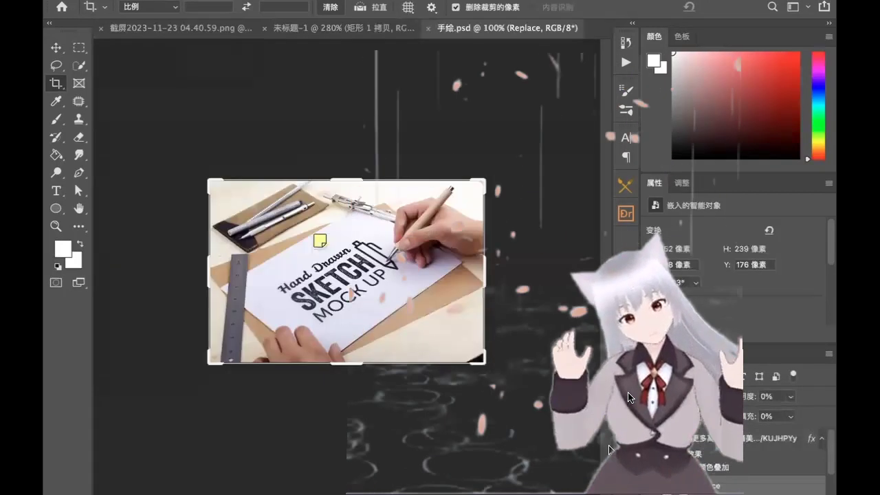
Group the landscape and puzzle layers in 截屏2023-11-23 04.40.59.png
left_click(208, 30)
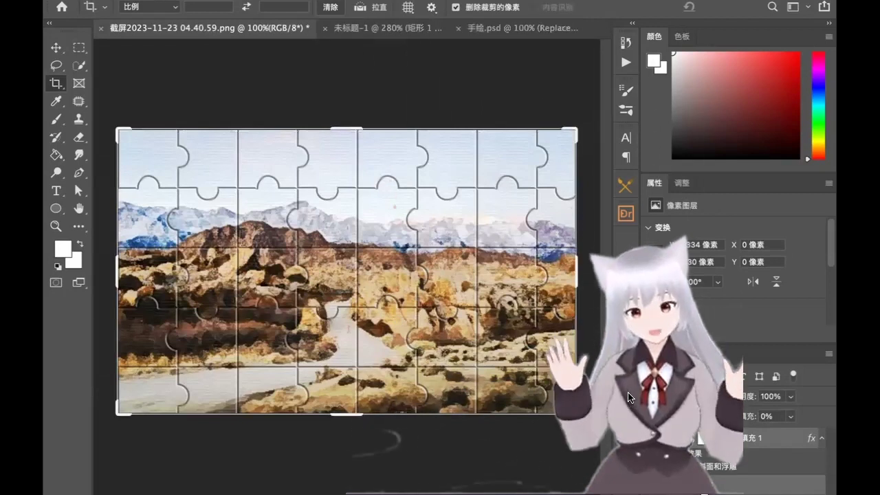
key("ctrl+g")
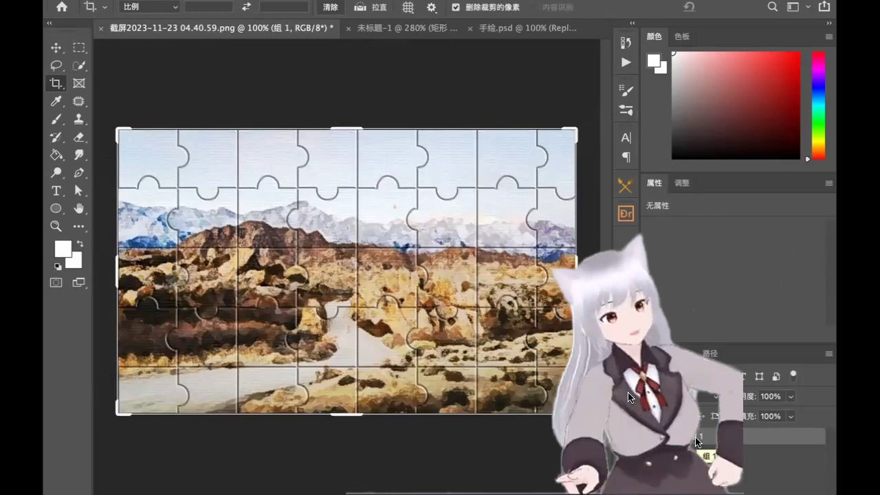
Open the Replace smart object of 手绘.psd and paste the puzzle group into it, accepting the color profile conversion
left_click(426, 28)
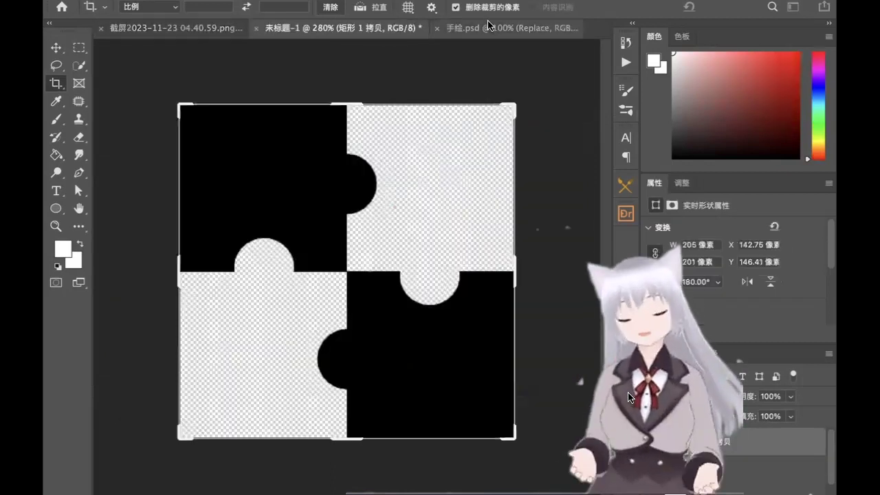
left_click(522, 28)
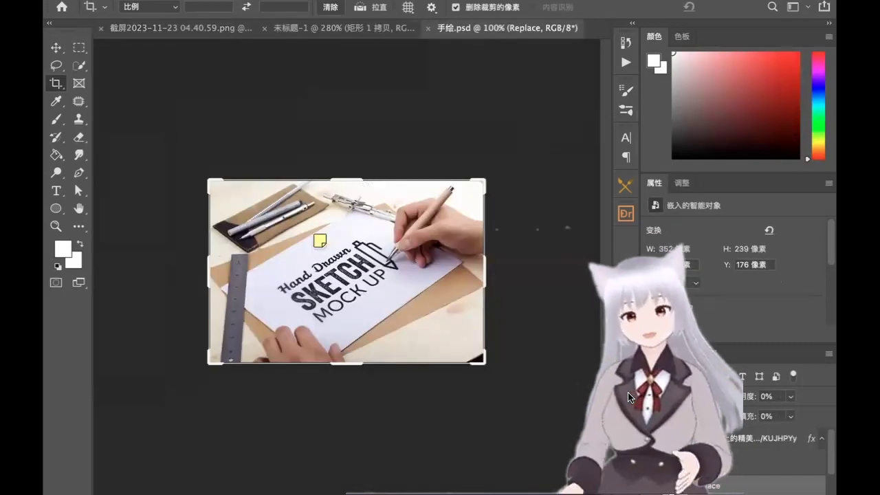
double_click(677, 486)
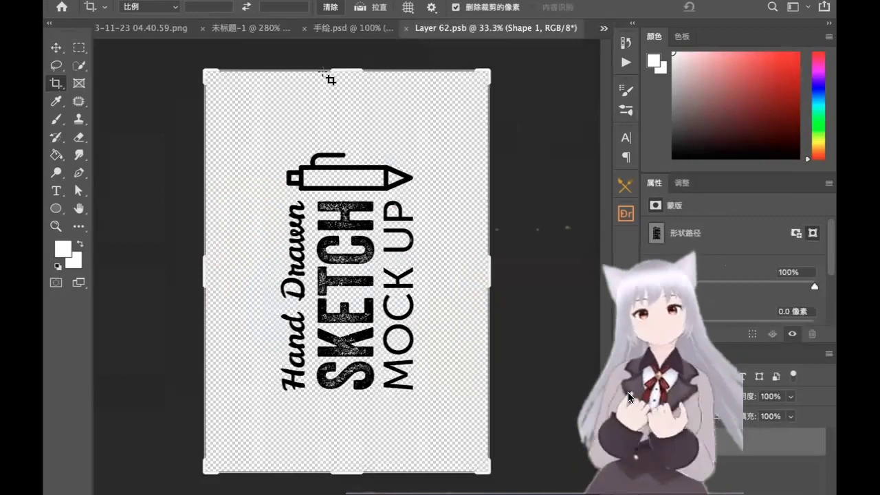
key("ctrl+v")
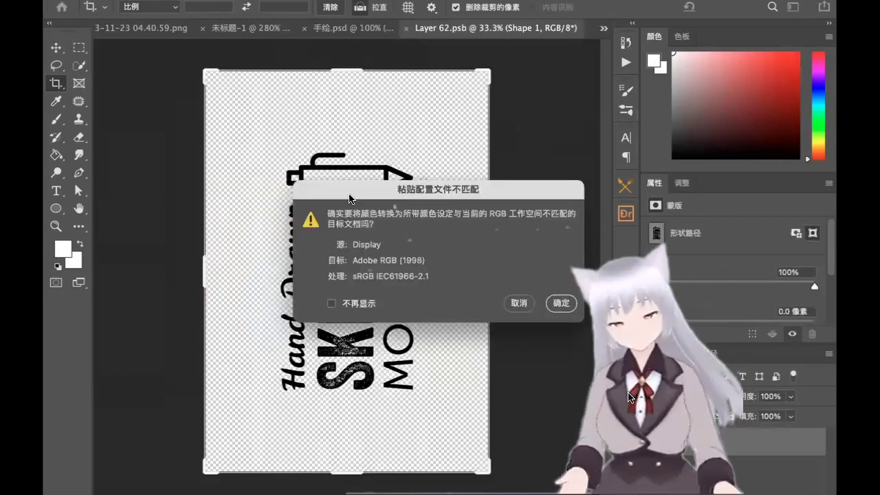
left_click(561, 303)
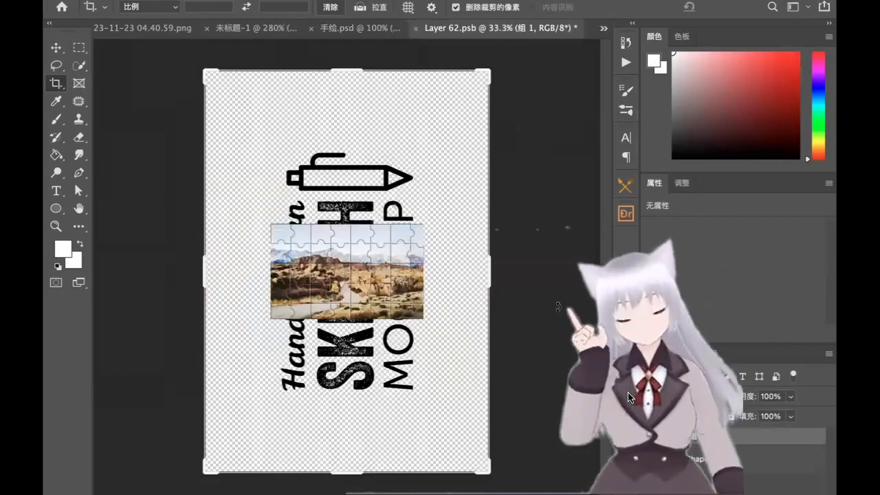
Rotate the pasted puzzle image about 90° counterclockwise, enlarge it to cover the sketch artwork, and update the 手绘.psd mockup
key("ctrl+t")
left_click_drag(450, 317, 422, 90)
left_click_drag(388, 345, 512, 487)
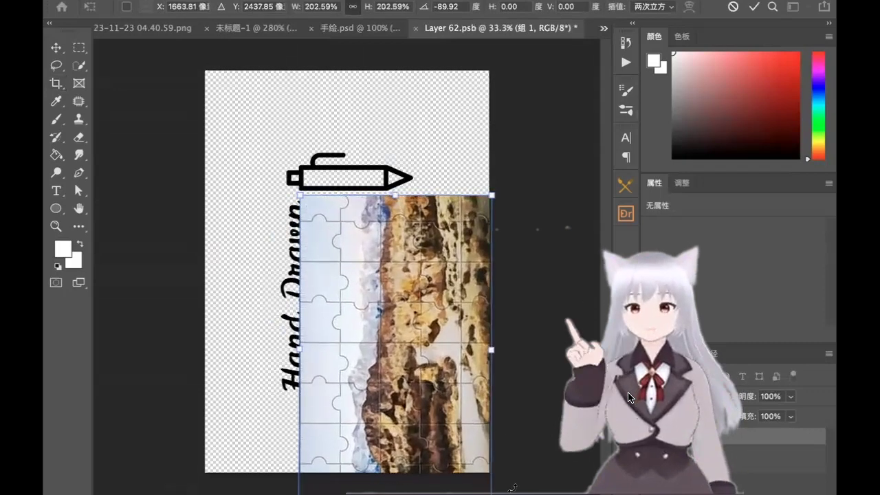
left_click_drag(416, 379, 455, 433)
left_click_drag(385, 373, 411, 387)
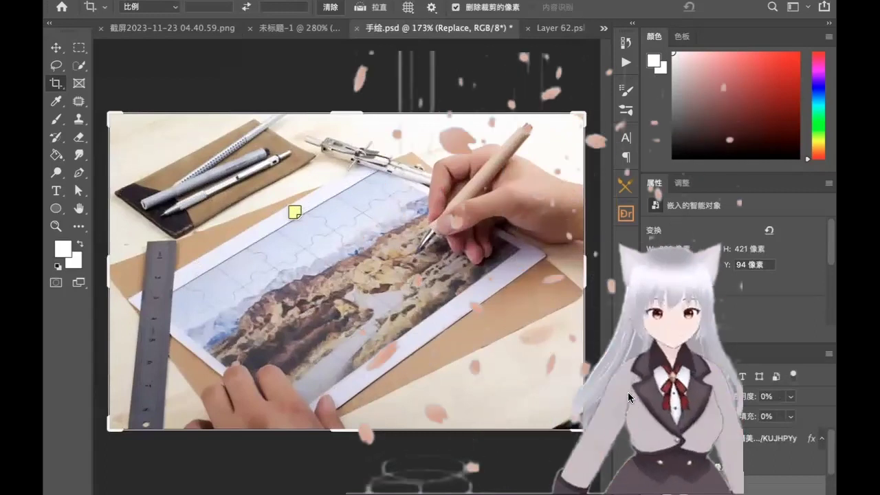
Move the yellow note marker on the mockup slightly to the right with the Move tool
key("v")
left_click_drag(297, 212, 330, 209)
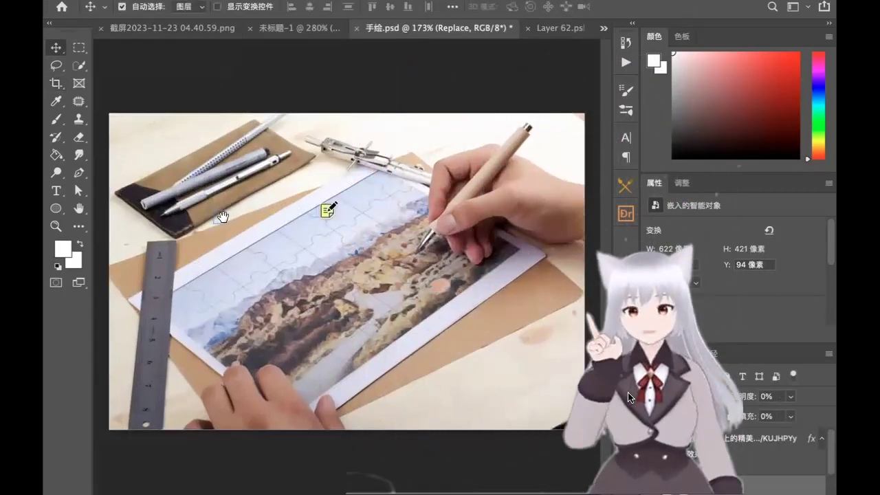
Group all the original mockup layers beneath the merged layer into one group
left_click_drag(225, 214, 224, 215)
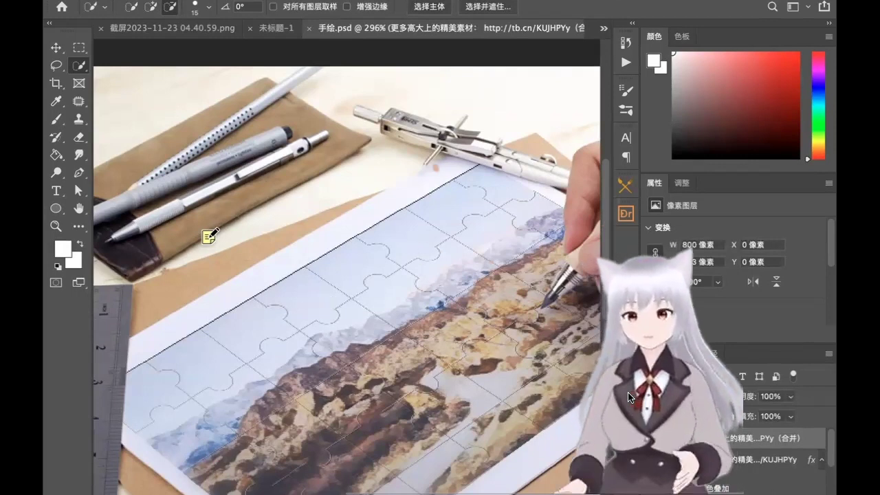
left_click(706, 461)
scroll(707, 463, "down", 10)
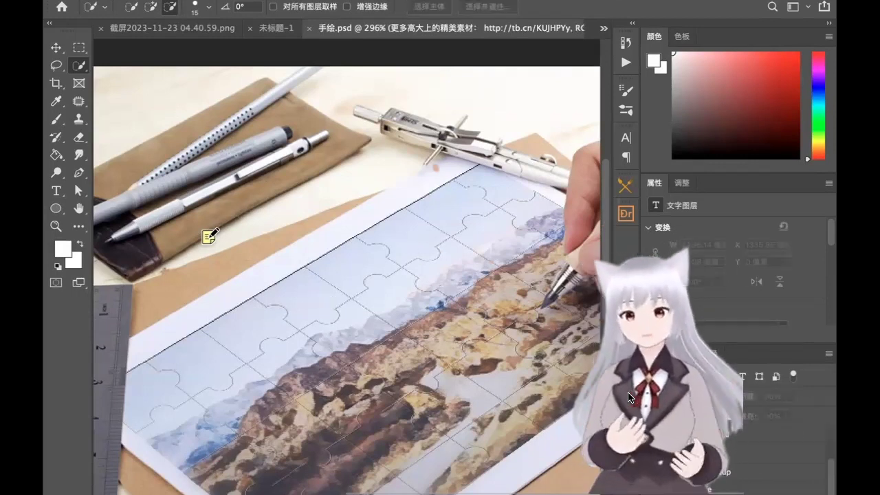
left_click(700, 493, "shift")
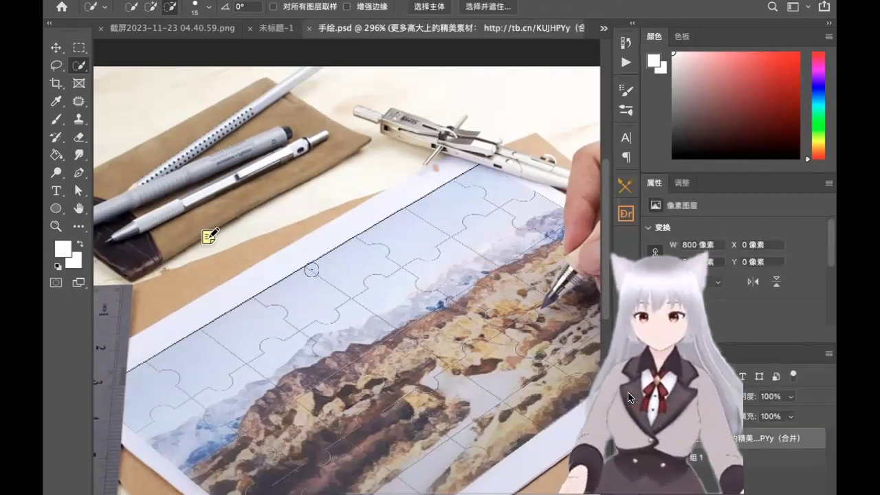
Select one sky-coloured puzzle piece along the artwork's upper edge with the Quick Selection tool and refine the selection to its outline
scroll(311, 269, "up", 3)
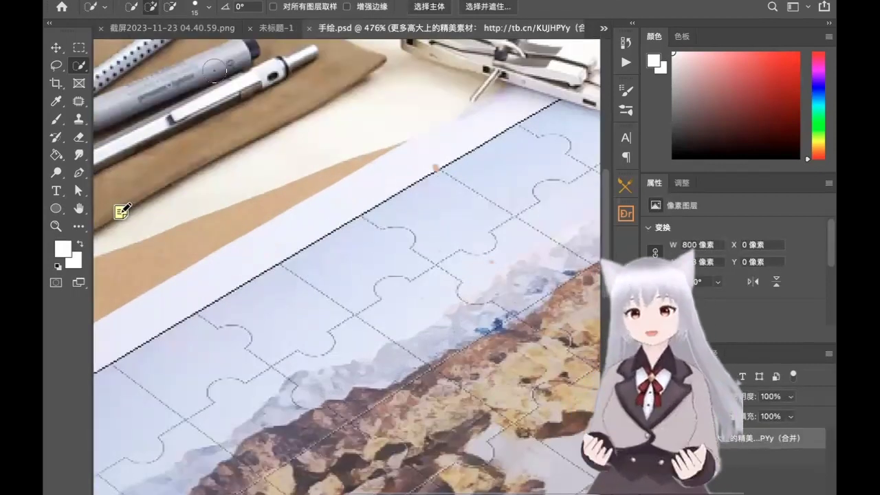
left_click(360, 247)
scroll(359, 247, "up", 2)
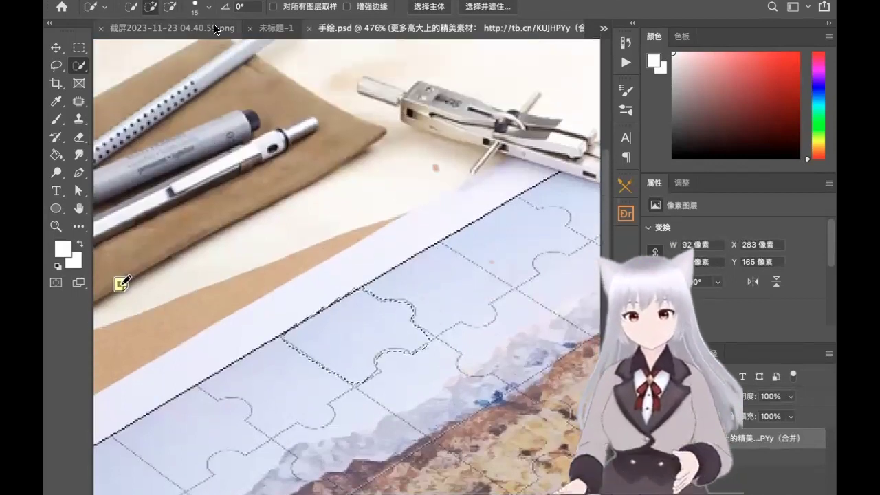
scroll(387, 242, "up", 3)
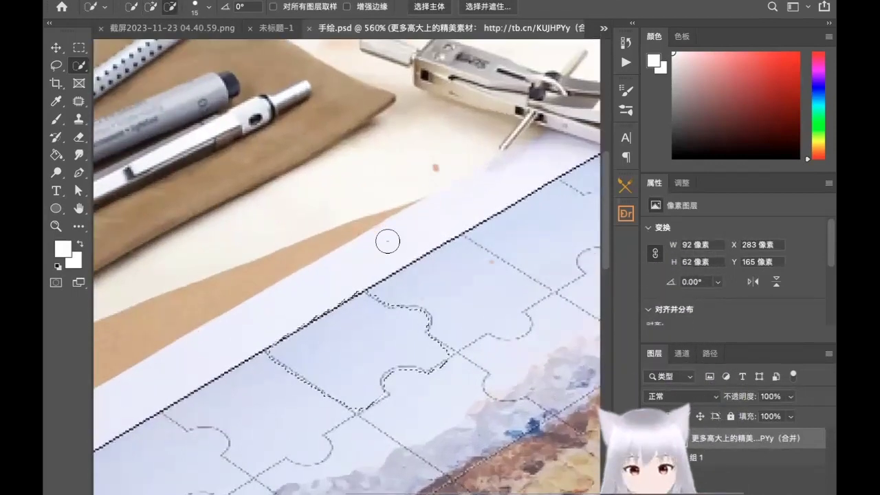
mouse_move(421, 435)
left_mouse_down()
mouse_move(425, 421)
mouse_move(441, 431)
left_mouse_up()
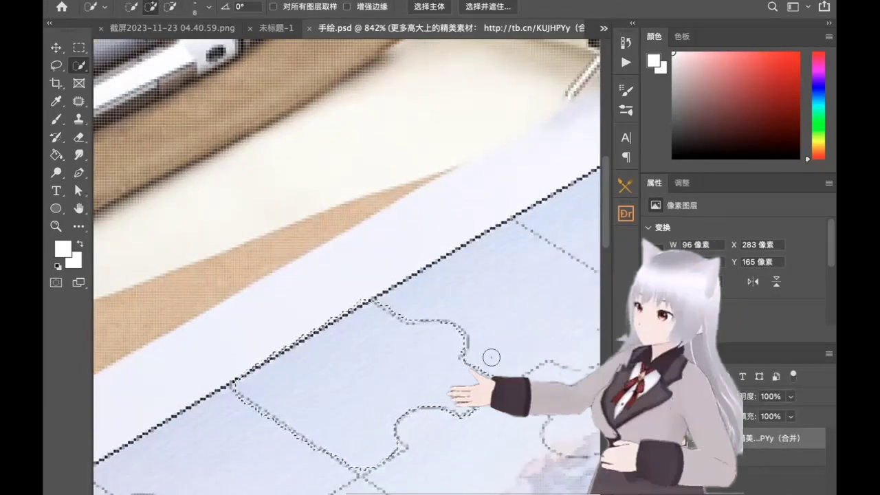
Cut the selected puzzle piece onto a new layer named 图层 1
scroll(491, 357, "down", 5)
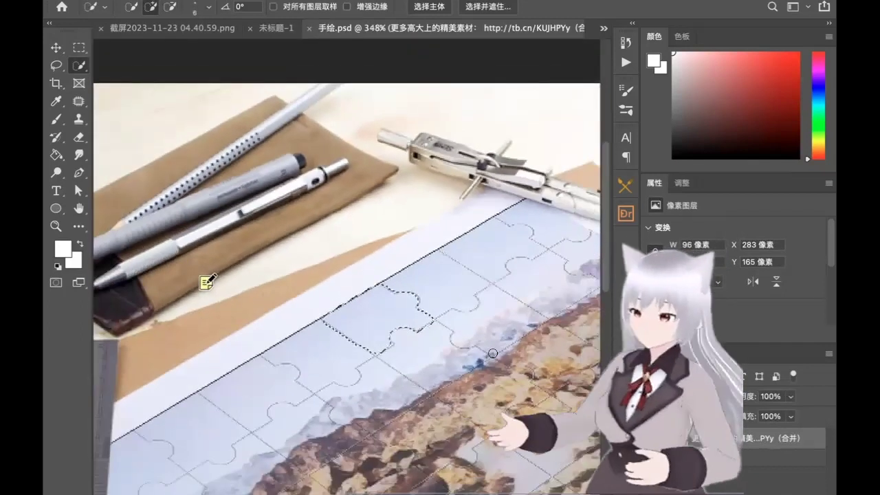
scroll(492, 354, "right", 5)
key("ctrl+shift+n")
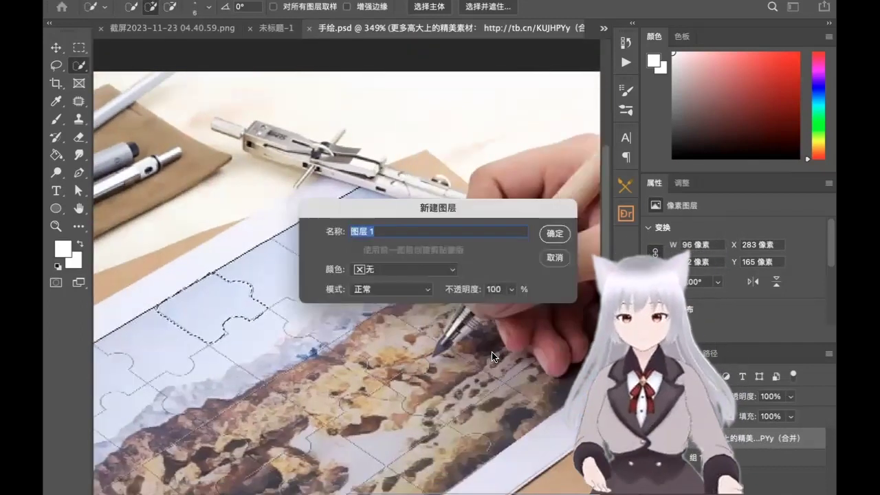
left_click(552, 234)
Move the cut piece out of the puzzle onto the bare table below the drawing, at about X 628, Y 412 px
key("ctrl+t")
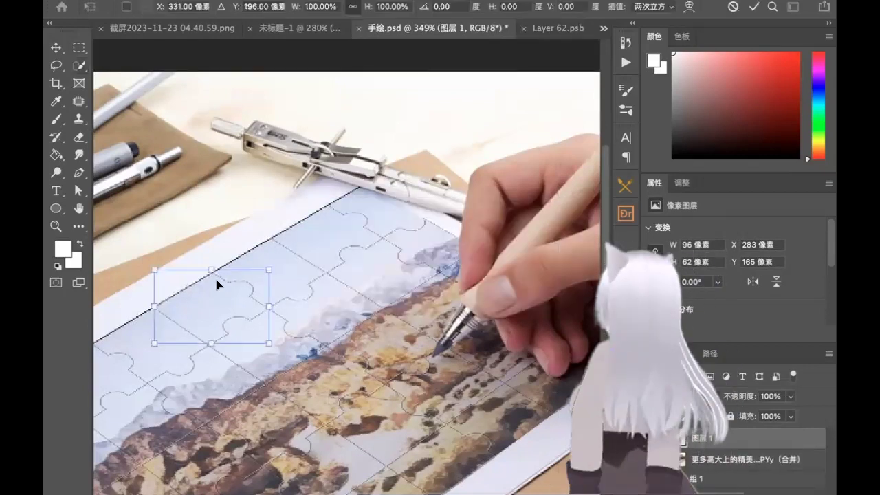
left_click_drag(216, 280, 215, 193)
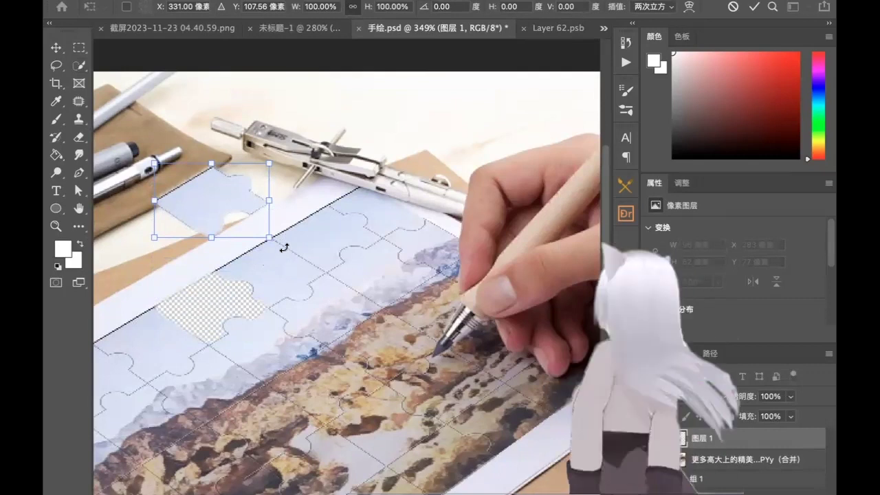
key("Return")
key("w")
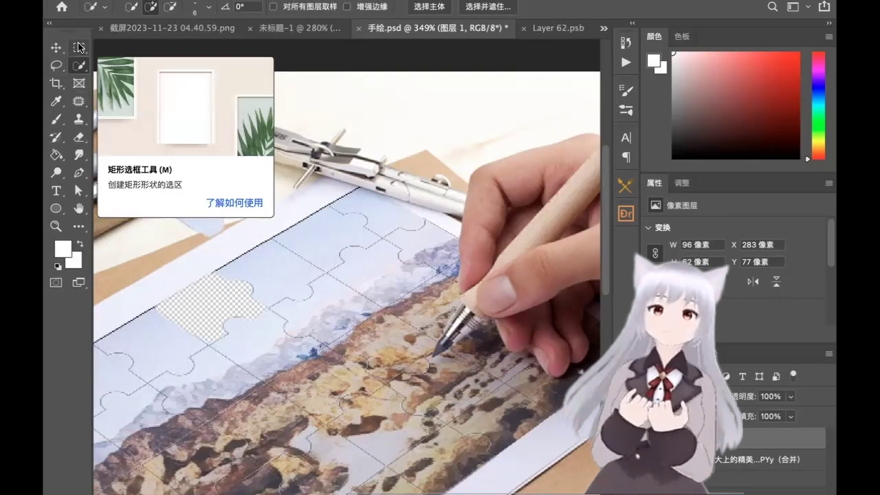
left_click(55, 47)
left_click_drag(207, 206, 208, 240)
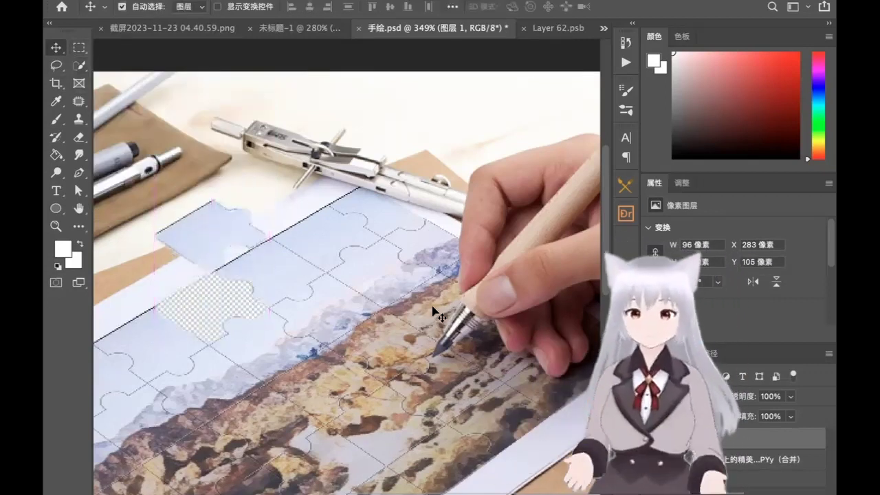
key("super")
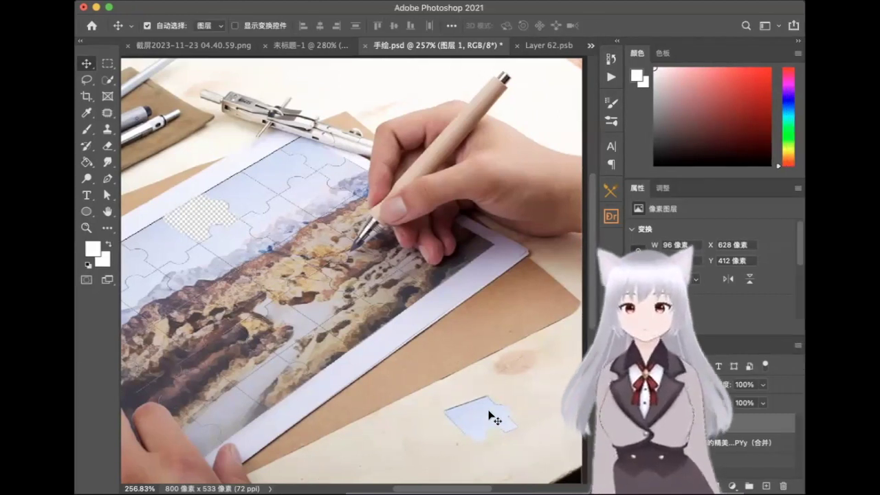
Add a drop shadow with 22% opacity to the loose puzzle piece
left_click(732, 486)
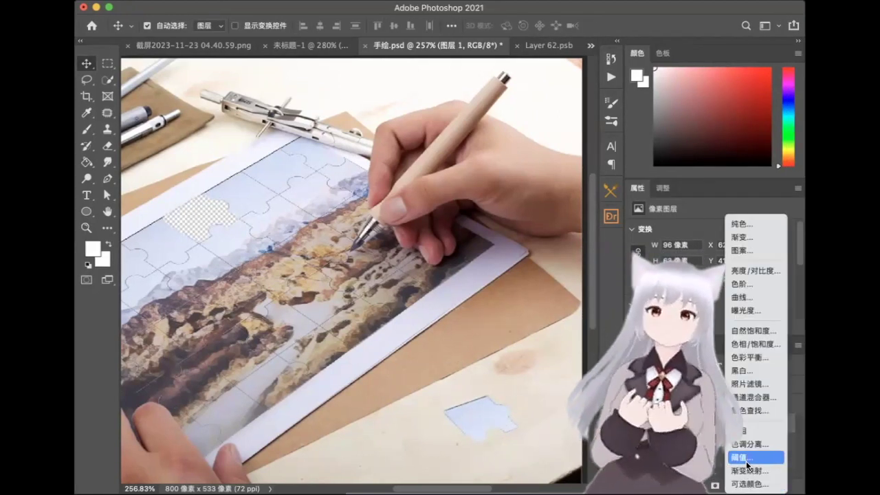
left_click(698, 486)
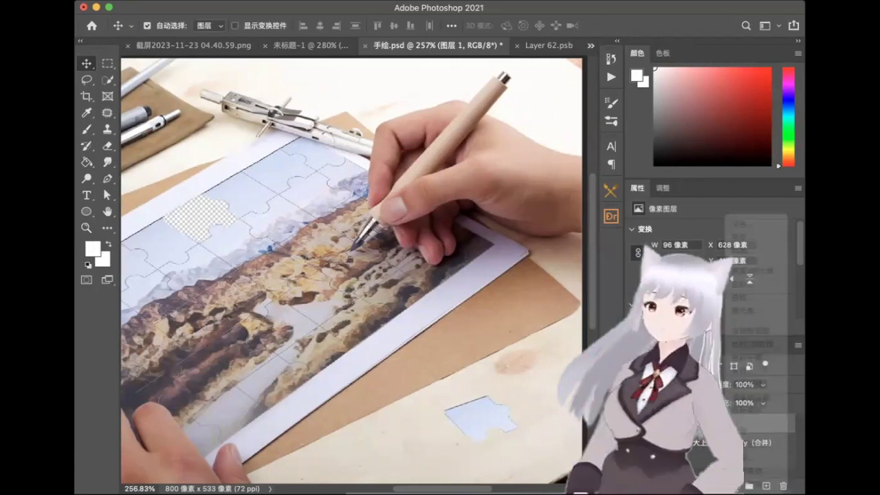
left_click(698, 486)
left_click(715, 483)
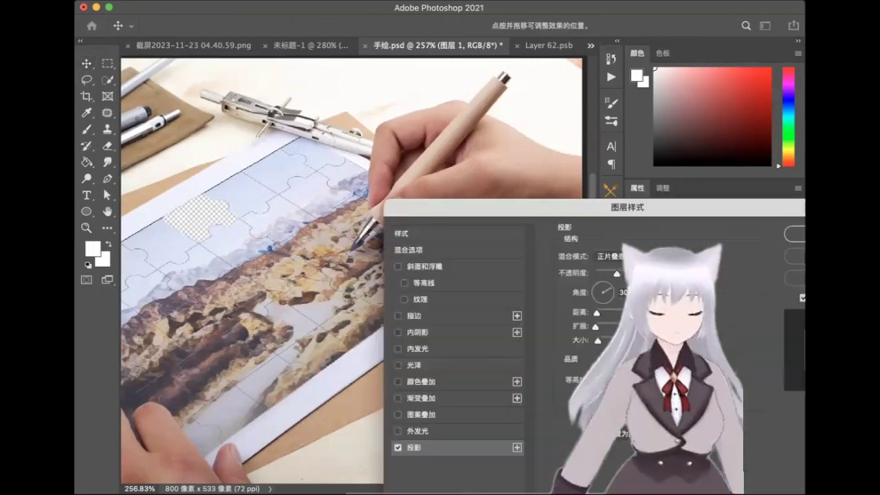
left_click_drag(619, 199, 554, 54)
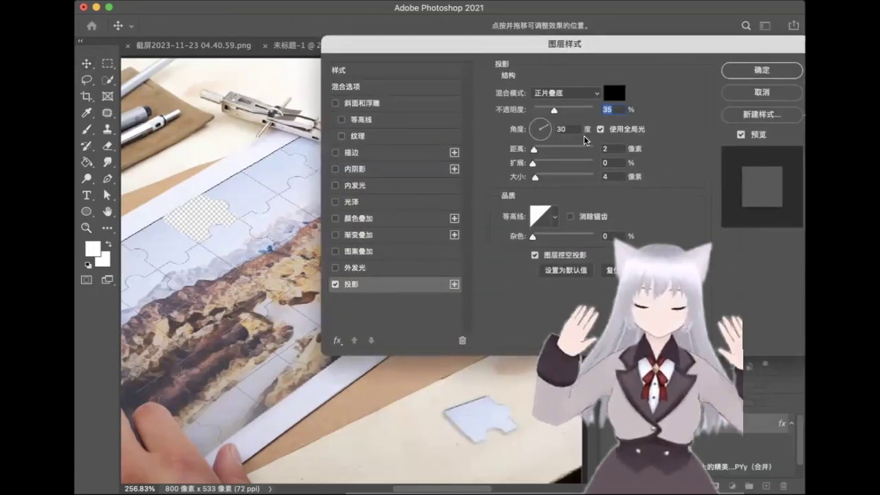
left_click_drag(554, 110, 546, 112)
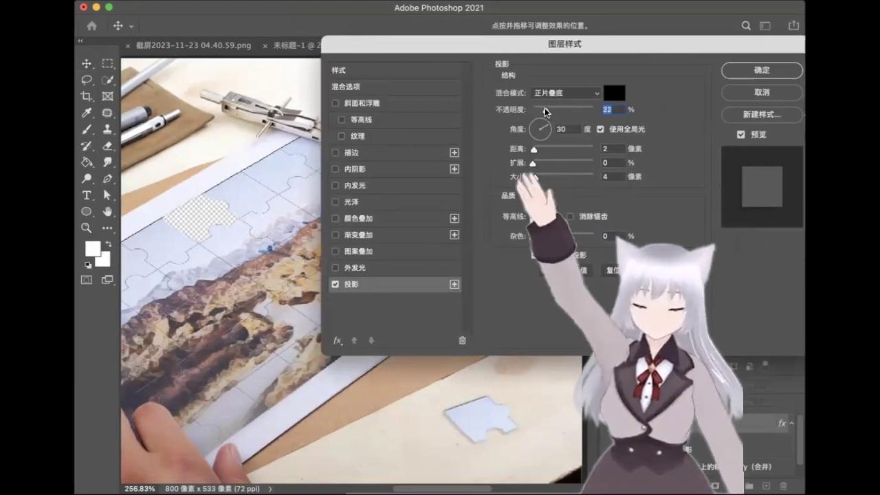
key("Return")
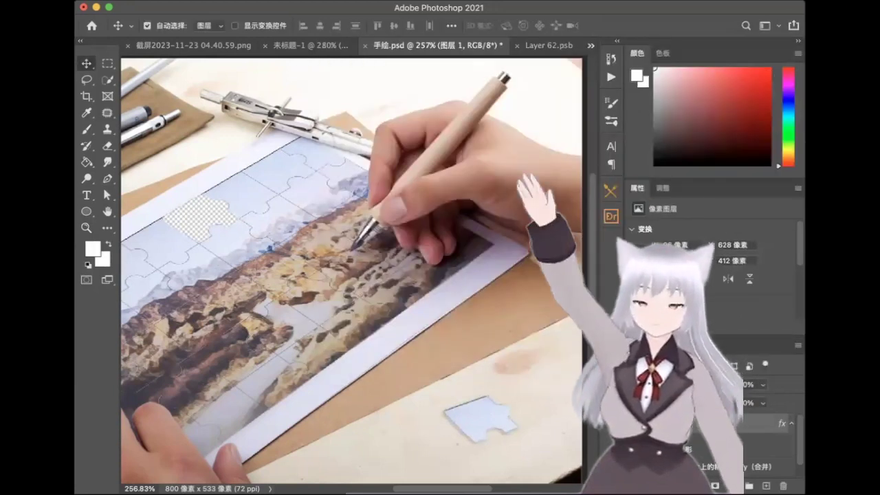
Move the loose piece beside the brown paper's lower edge and rotate it by about 16°
key("ctrl+t")
left_click_drag(536, 433, 462, 366)
key("Return")
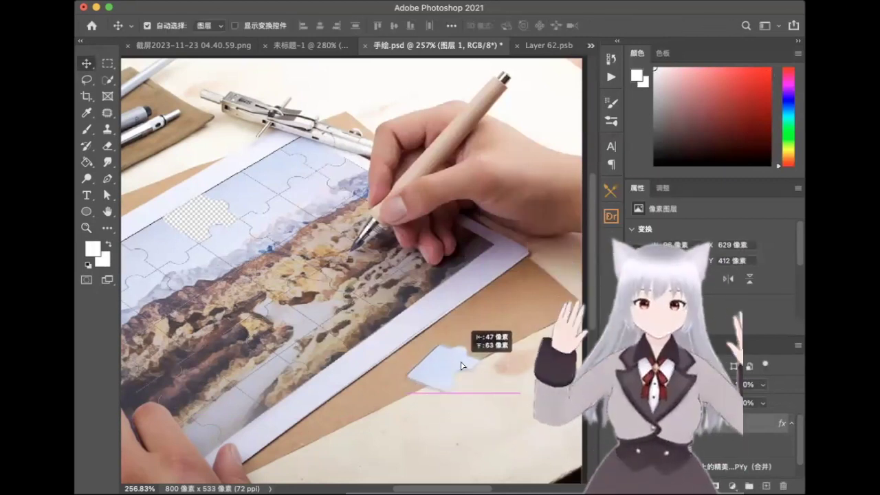
scroll(462, 366, "left", 3)
scroll(461, 366, "down", 2)
left_click_drag(533, 342, 480, 378)
scroll(514, 386, "right", 3)
key("super+t")
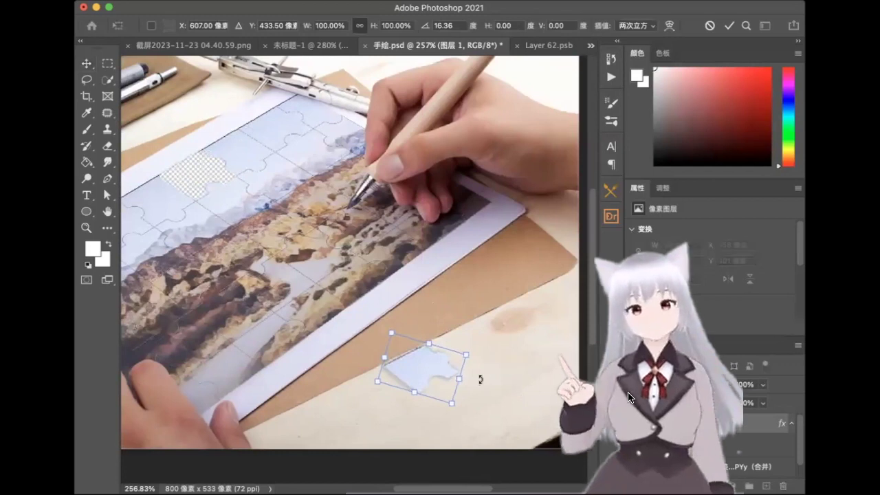
key("Return")
Apply a slight Perspective transform to the loose piece, with a vertical skew of about -2.66°, and nudge it on the table
scroll(480, 381, "down", 3)
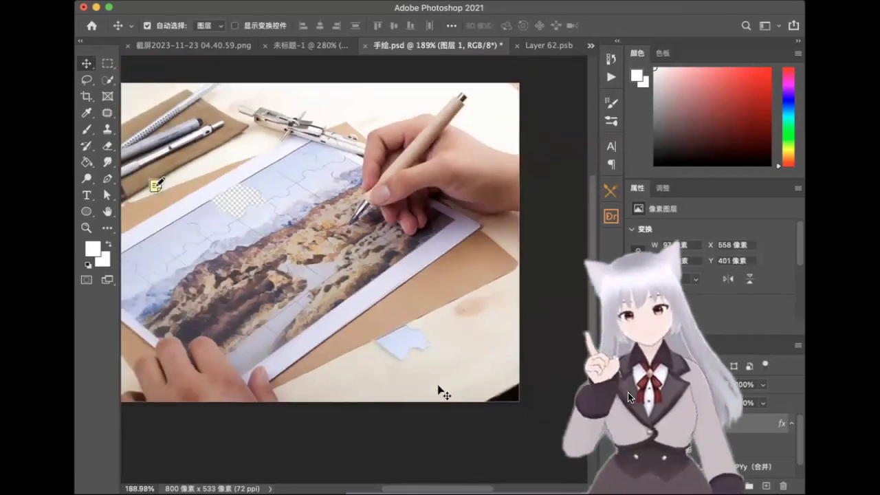
scroll(439, 387, "up", 3)
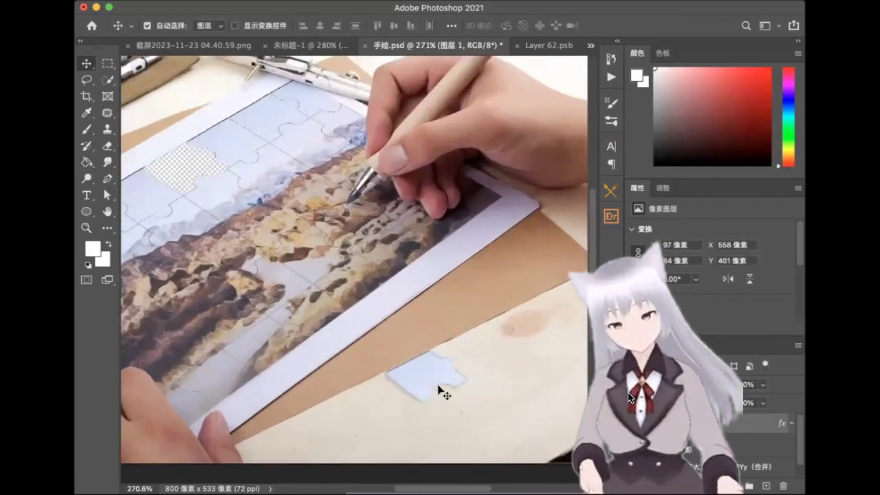
key("super+t")
right_click(438, 389)
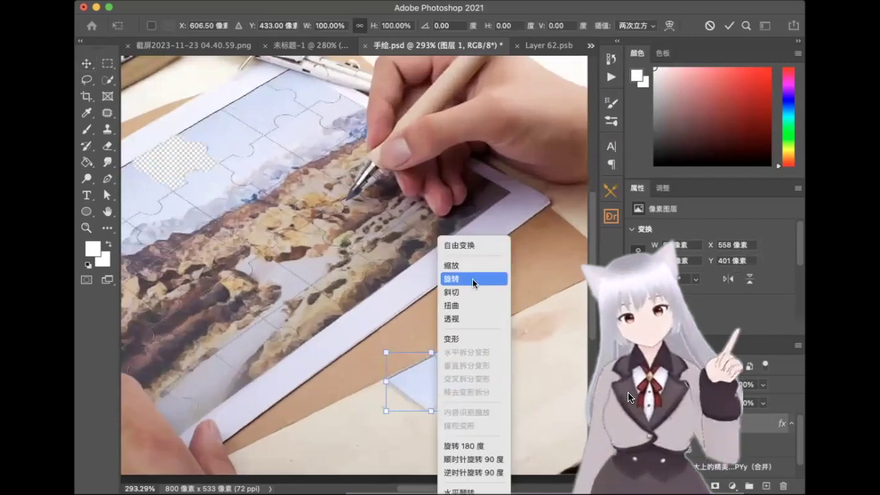
left_click(458, 319)
left_click_drag(389, 385, 389, 388)
left_click_drag(480, 389, 477, 385)
key("super+minus")
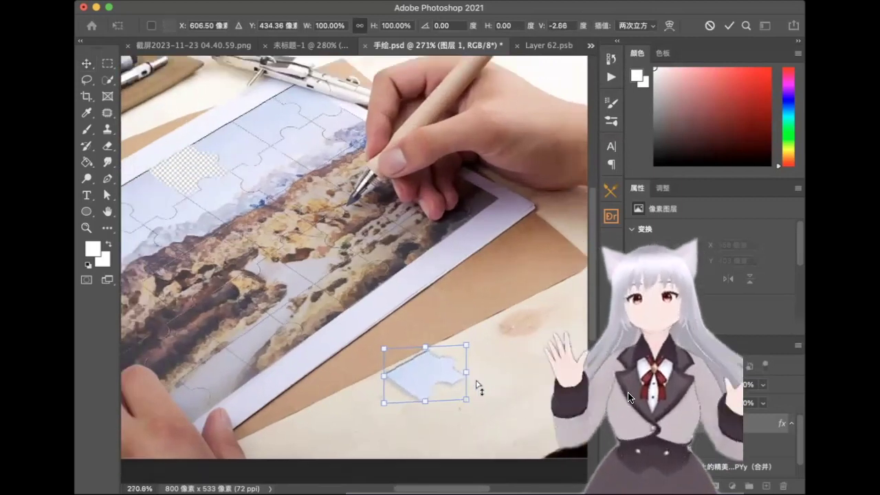
scroll(480, 388, "down", 3)
left_click_drag(405, 369, 413, 368)
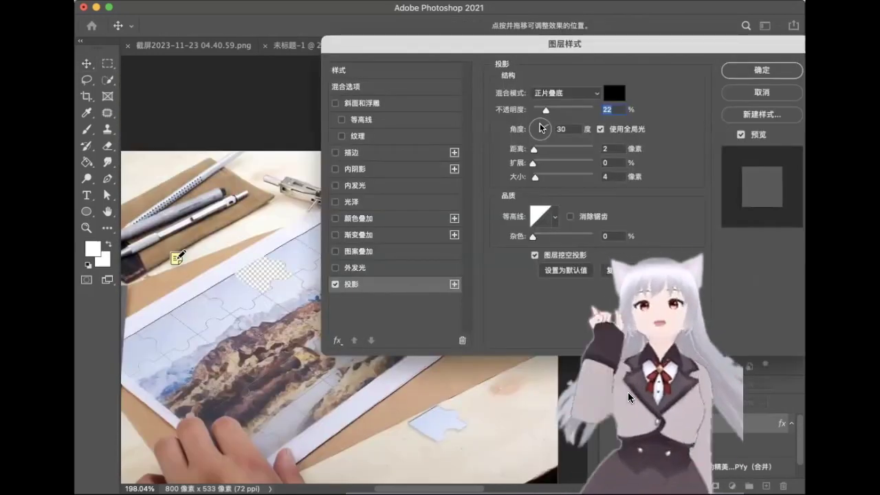
left_click(543, 124)
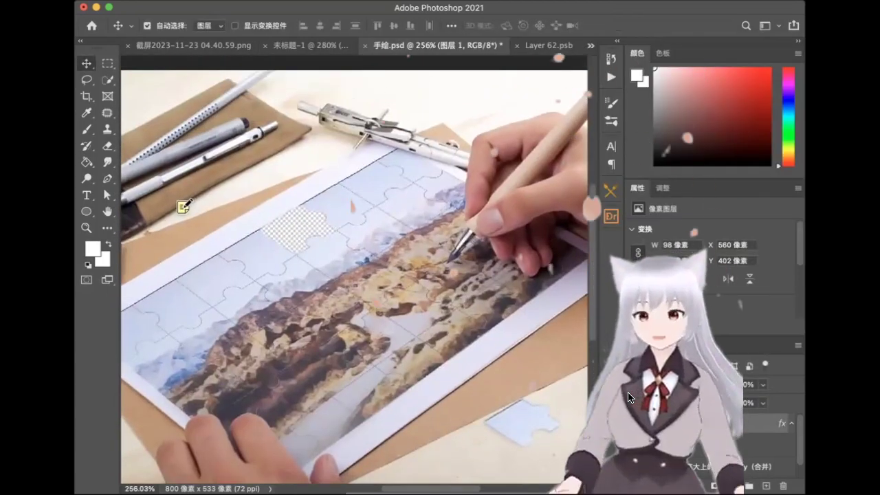
Create a new layer beneath the merged mockup layer and paint the missing-piece gap with the paper's pale colour
left_click(715, 466)
left_click(766, 486)
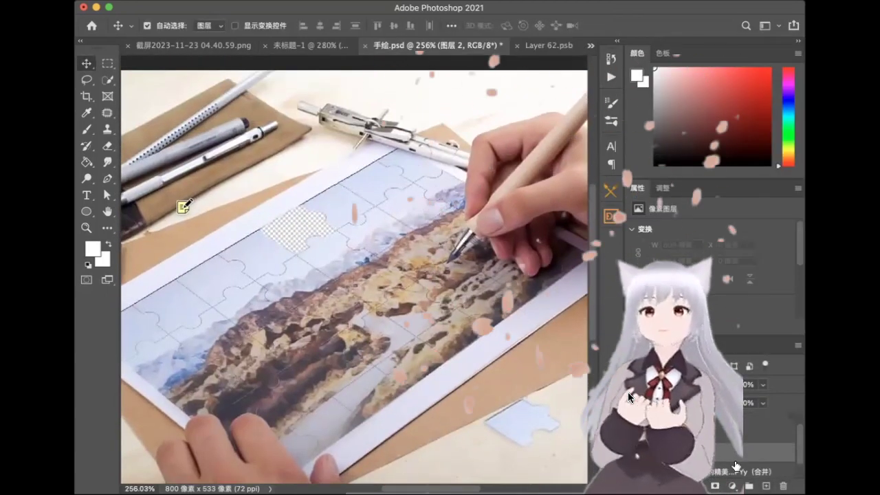
left_click_drag(715, 454, 715, 446)
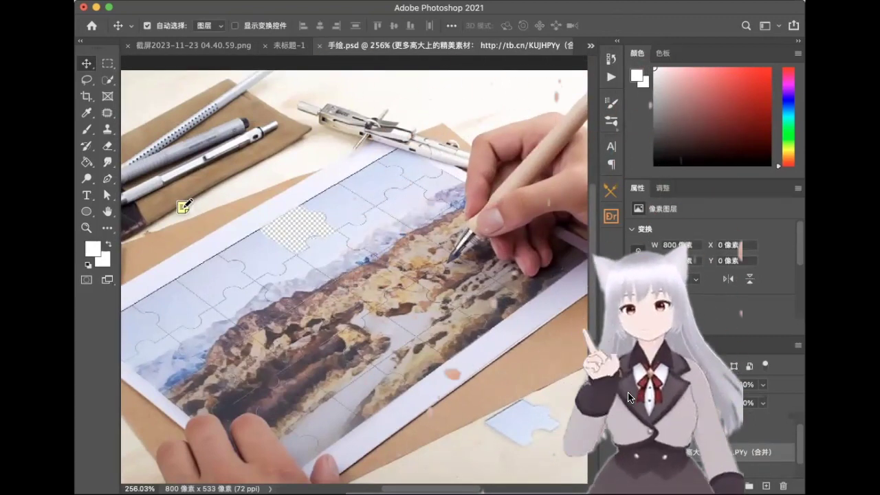
key("ctrl+alt+shift+n")
key("b")
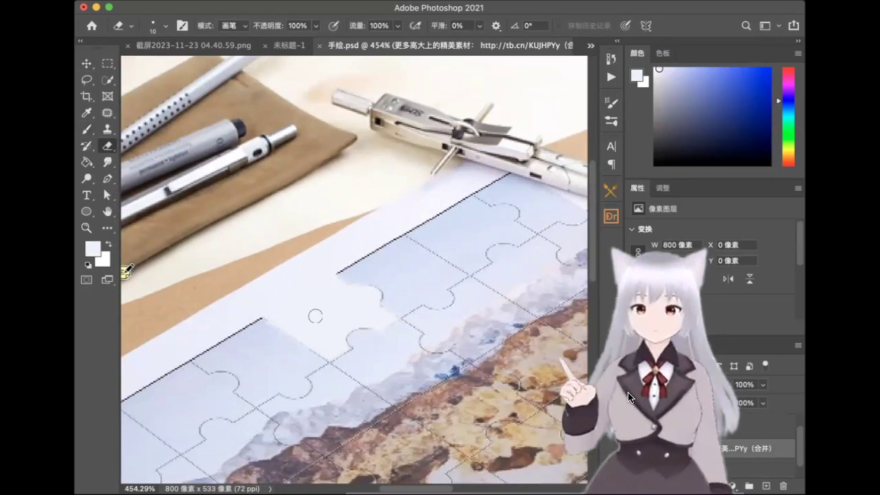
Select the fill layer 图层 2 and examine the filled gap and the loose piece in the whole mockup
scroll(315, 314, "down", 6)
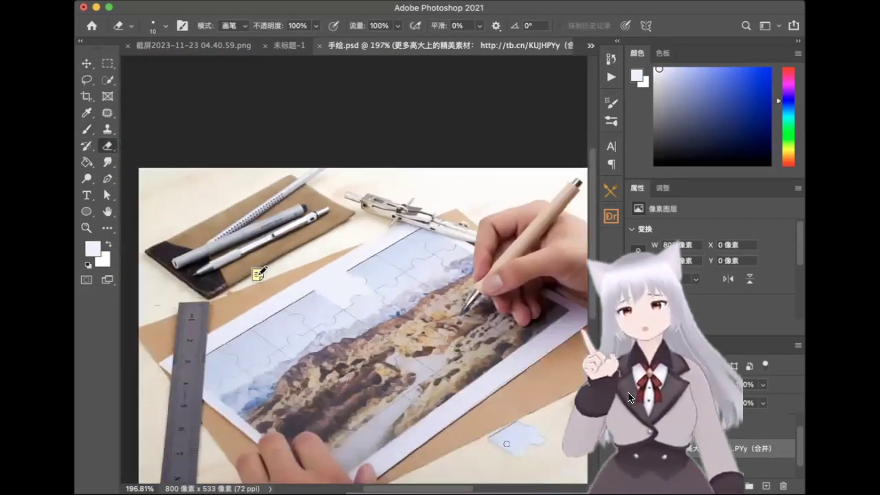
left_click(729, 468)
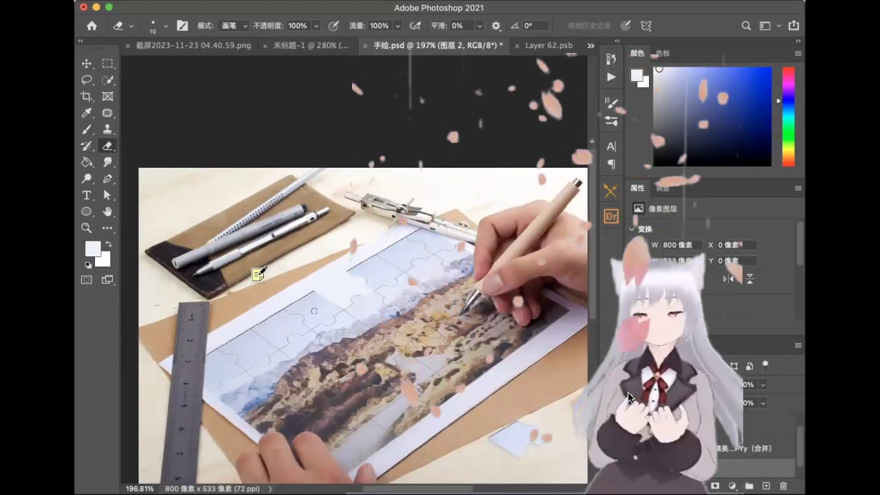
scroll(329, 292, "up", 2)
scroll(354, 269, "up", 2)
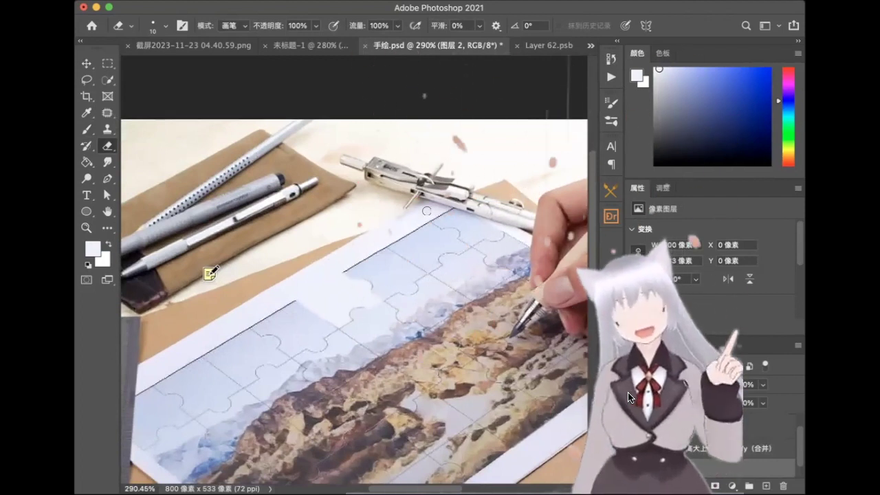
scroll(386, 282, "down", 1)
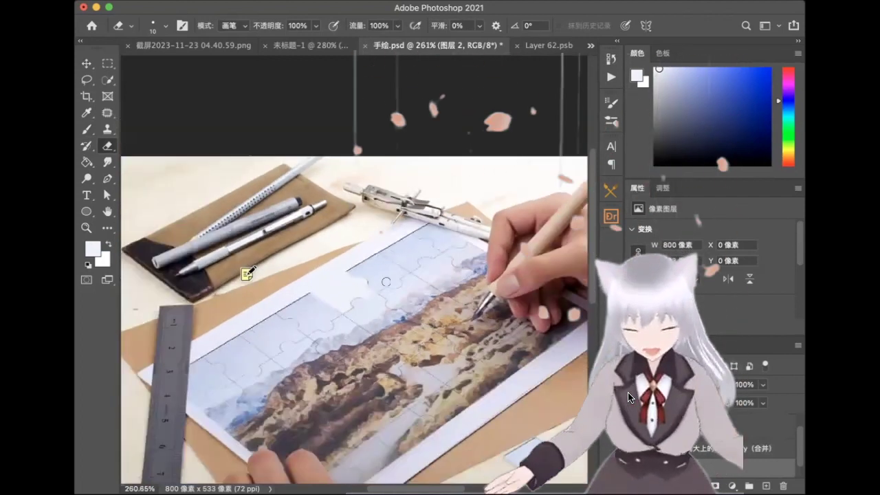
scroll(386, 281, "down", 3)
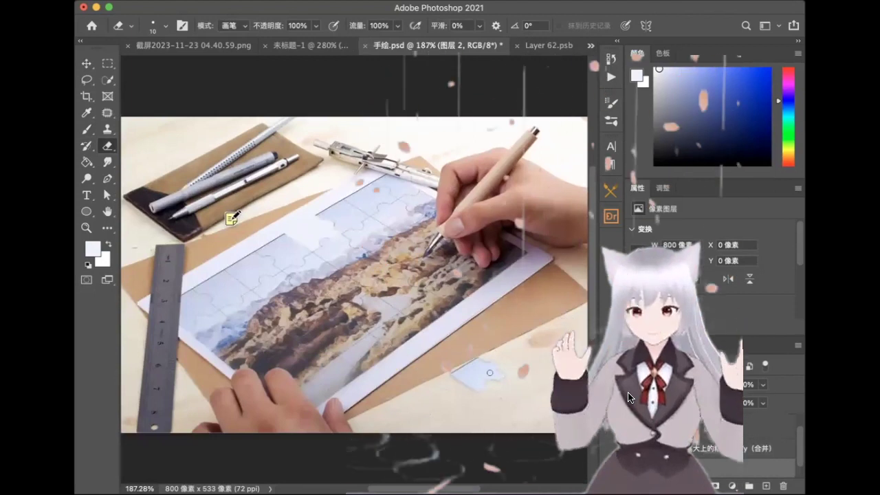